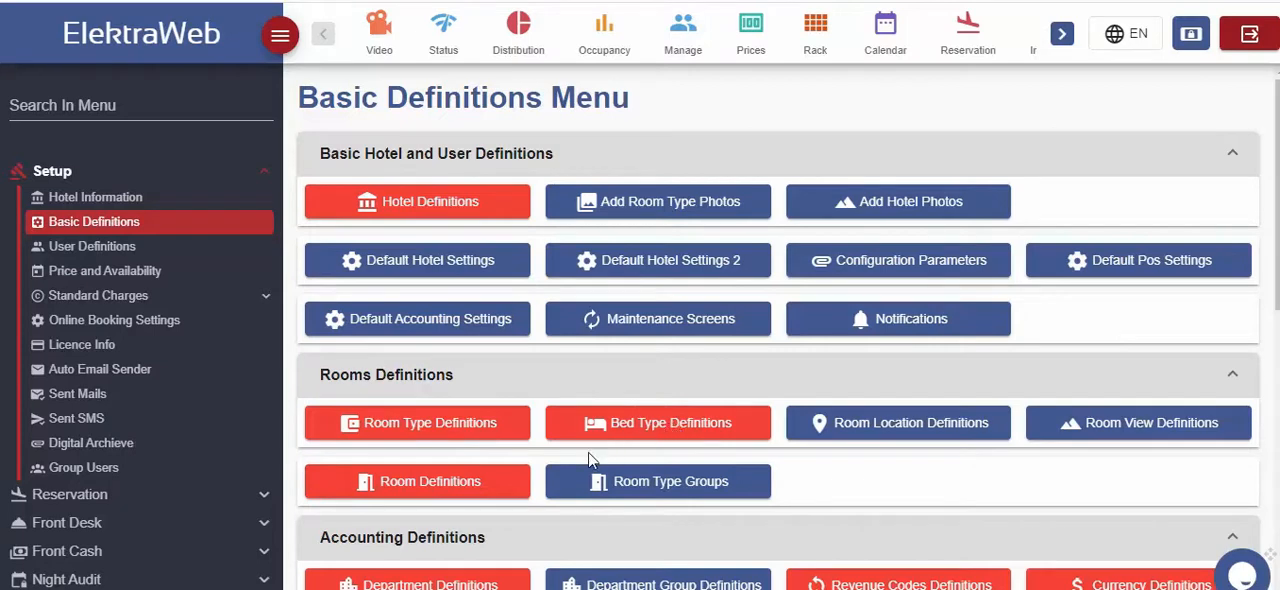
# Create a new user definition, entering the user name and account password and assigning the Front Desk role
pyautogui.click(112, 250)
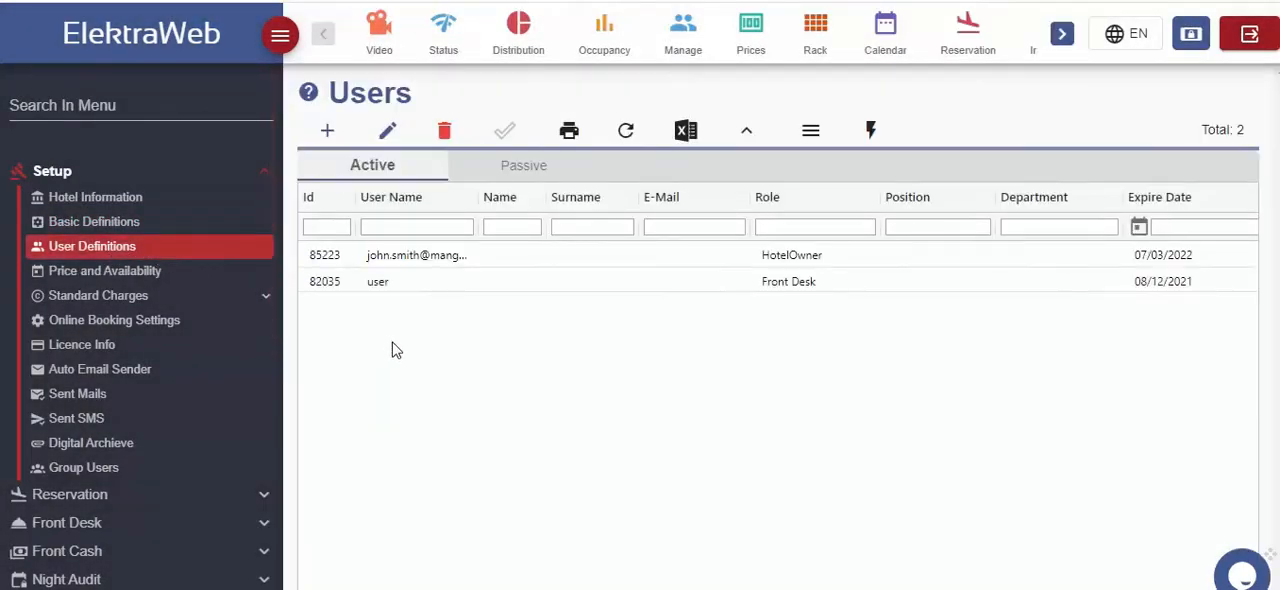
pyautogui.click(327, 132)
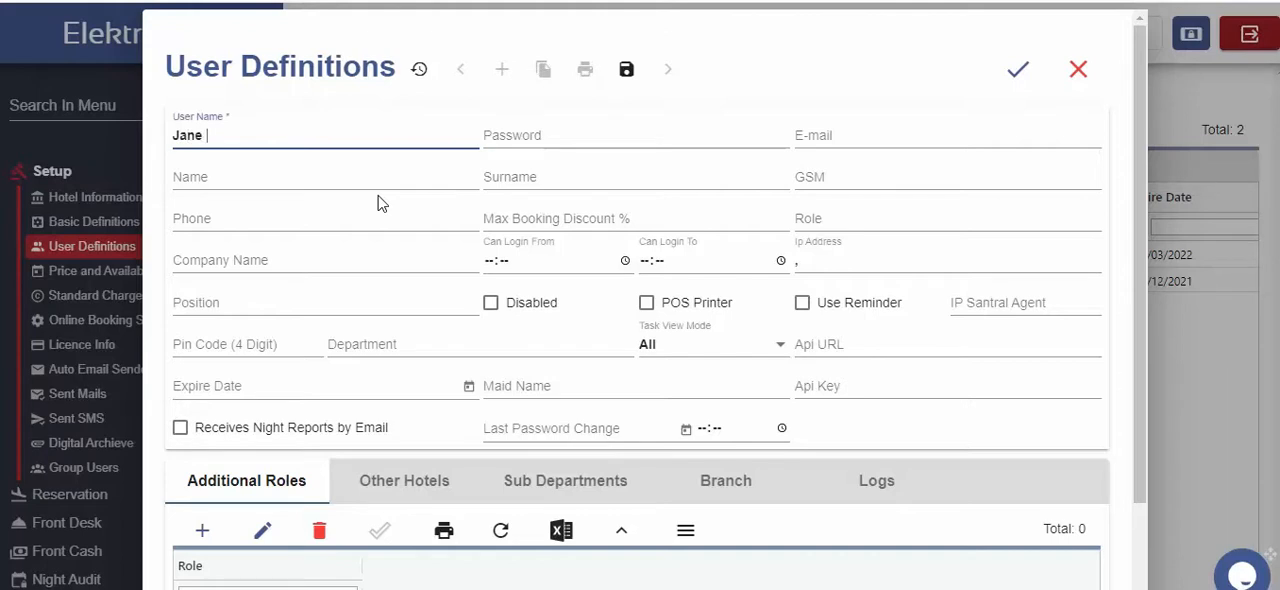
pyautogui.press('Tab')
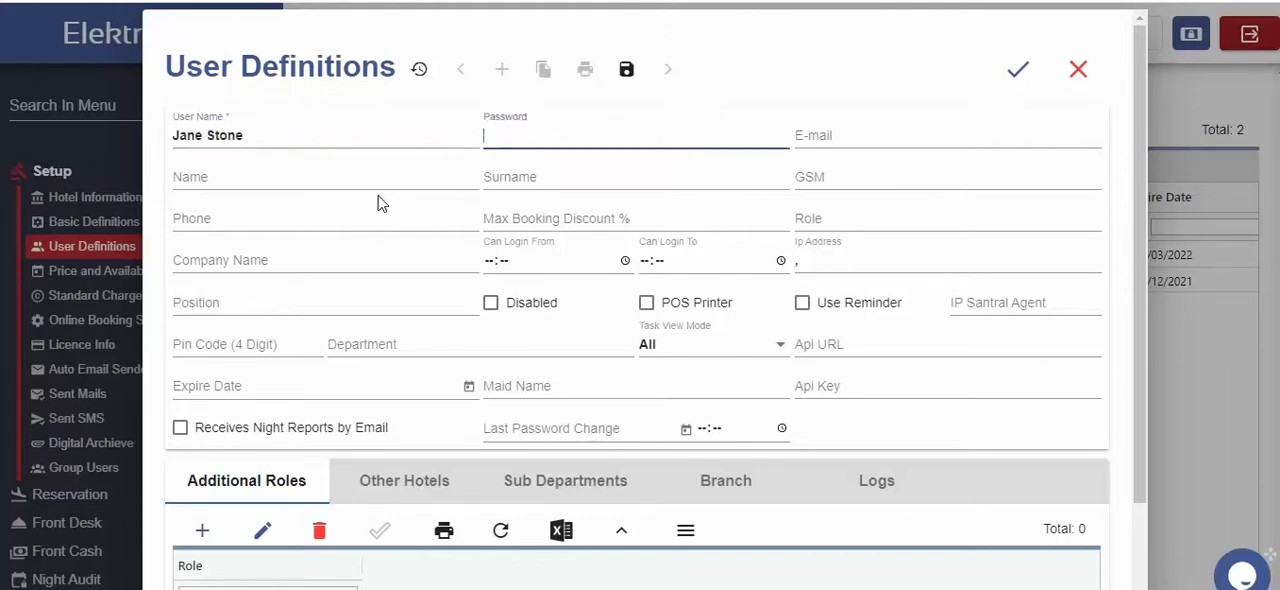
pyautogui.write('•••')
pyautogui.click(818, 218)
pyautogui.write('fro')
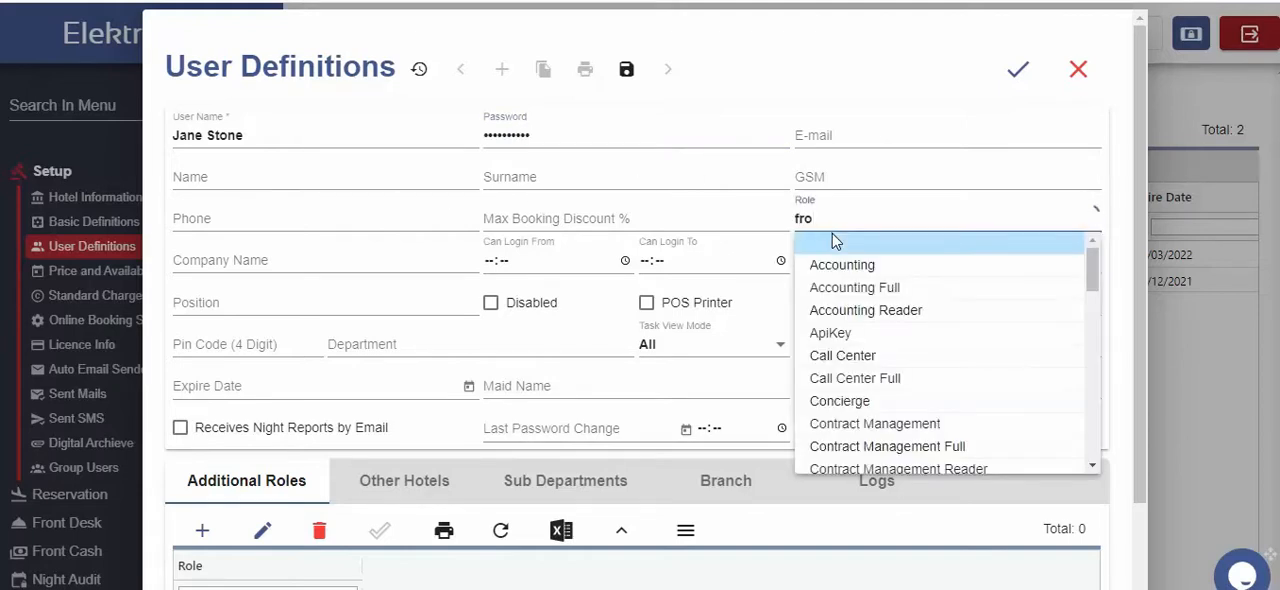
pyautogui.click(857, 287)
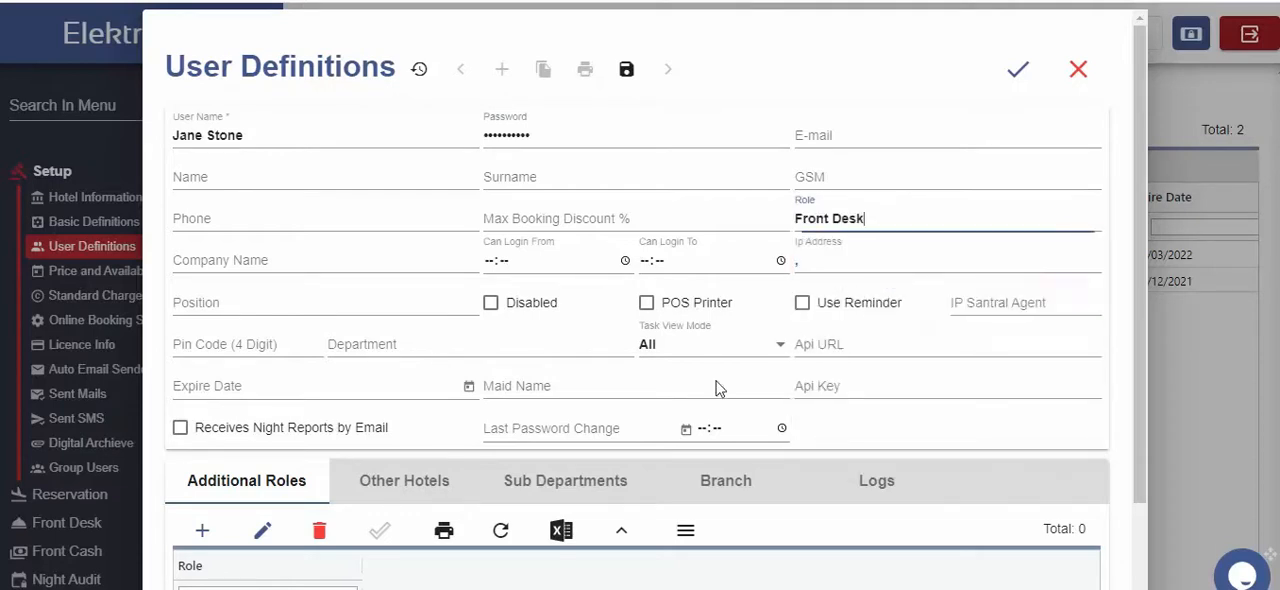
# Add NightAudit as an additional role for the new user and save the user definition
pyautogui.scroll(-1, 189, 567)
pyautogui.click(201, 436)
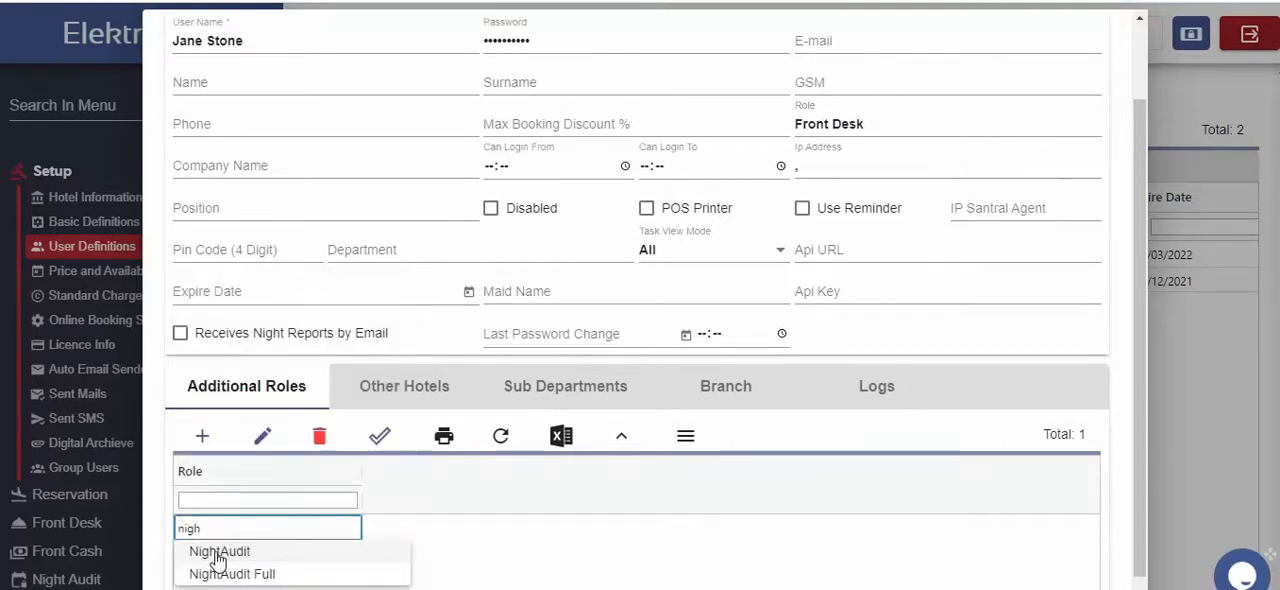
pyautogui.click(216, 555)
pyautogui.scroll(1, 360, 567)
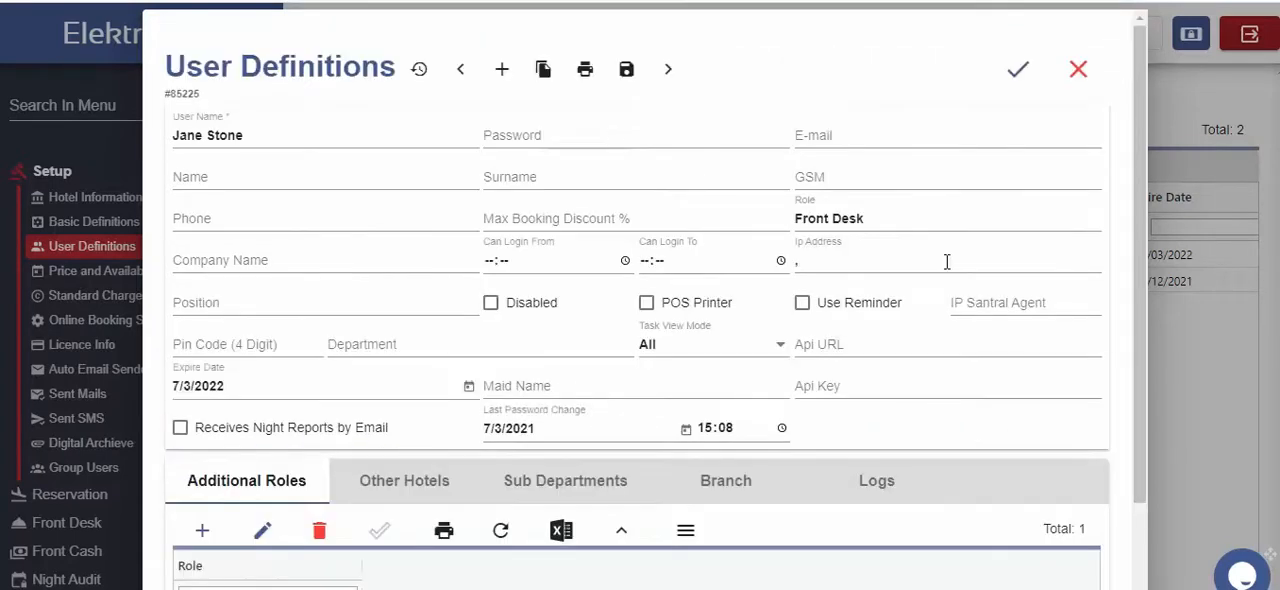
pyautogui.click(1016, 70)
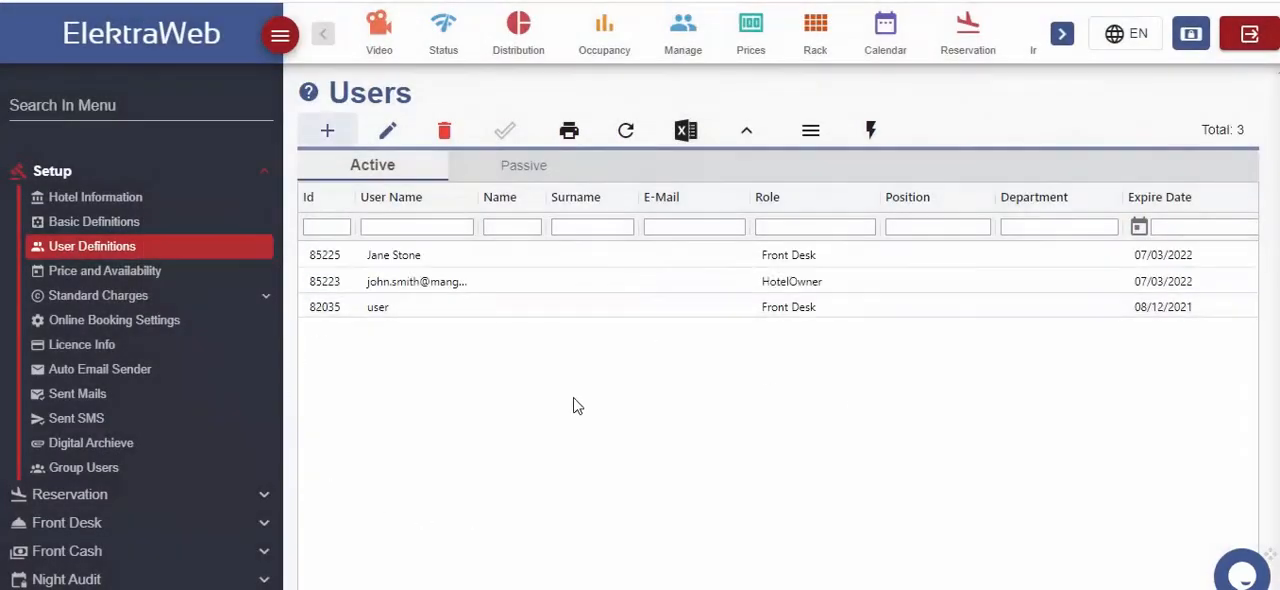
# Start a new room type in the basic definitions and upload the "room photo" image for it
pyautogui.click(85, 221)
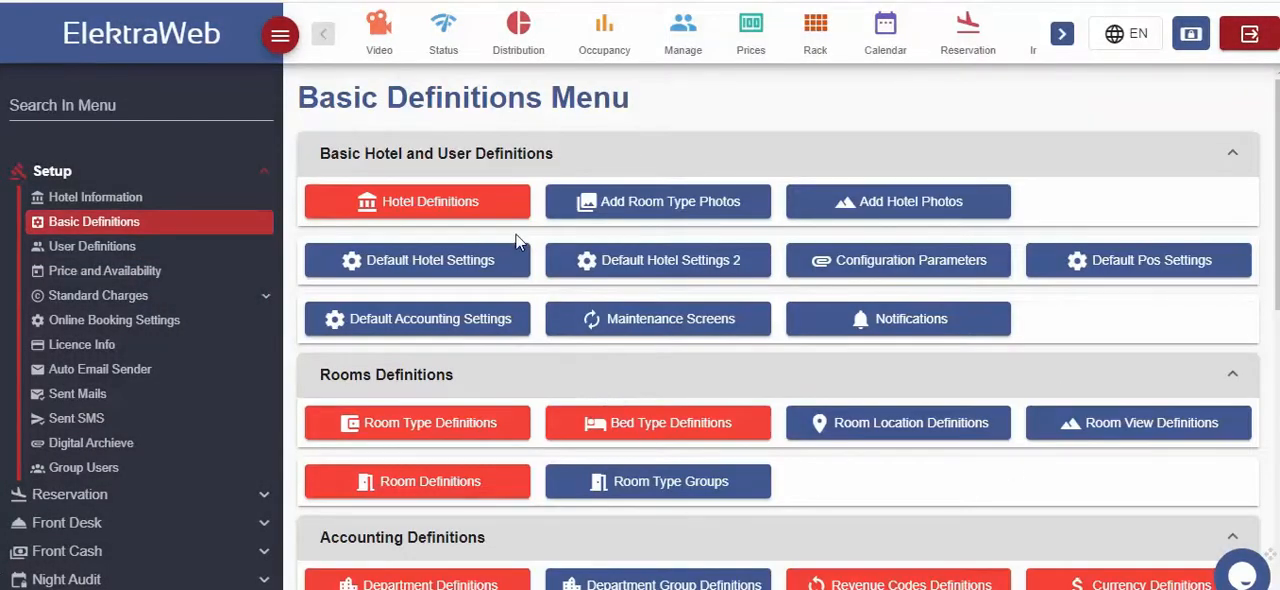
pyautogui.click(383, 425)
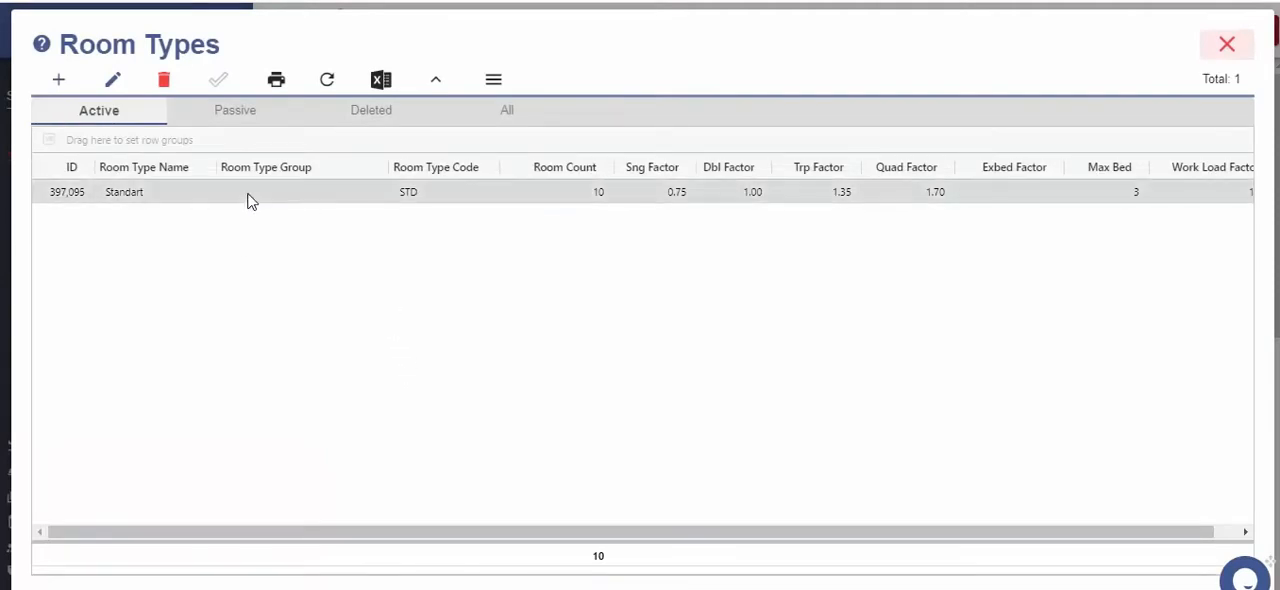
pyautogui.click(58, 84)
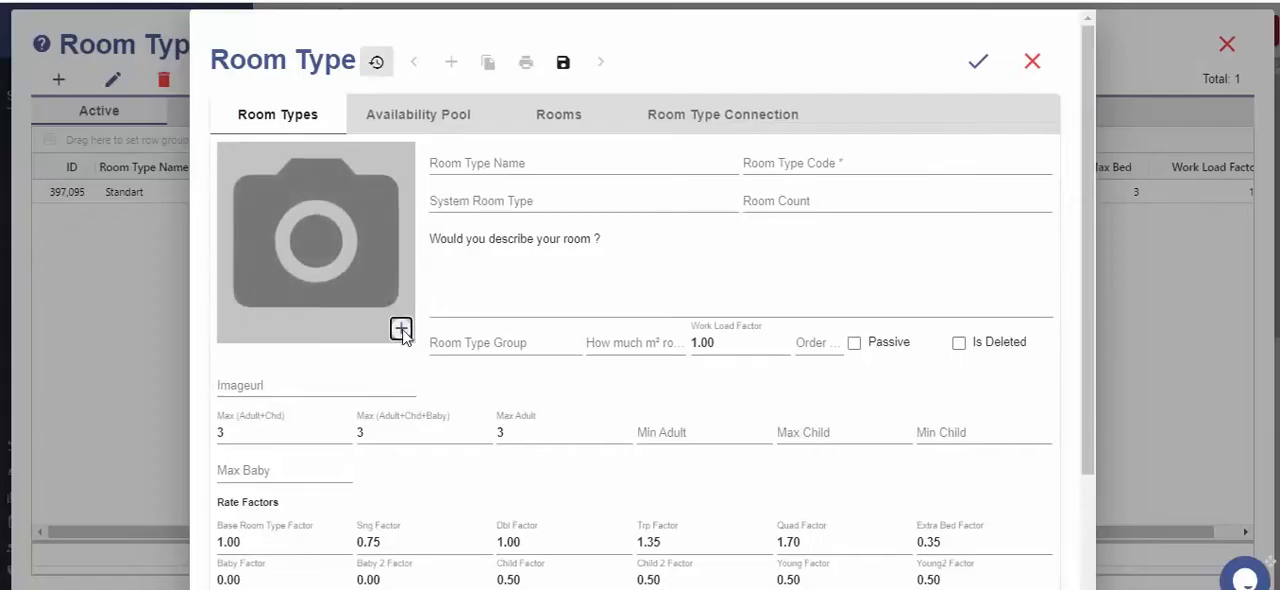
pyautogui.click(400, 327)
pyautogui.click(452, 228)
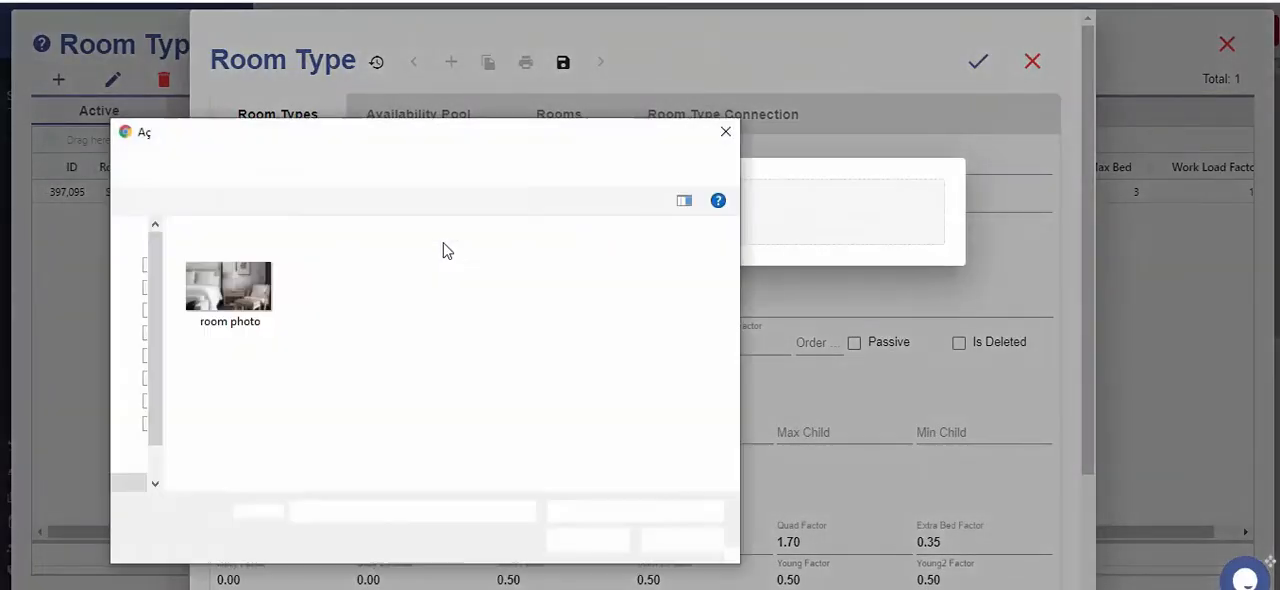
pyautogui.doubleClick(278, 322)
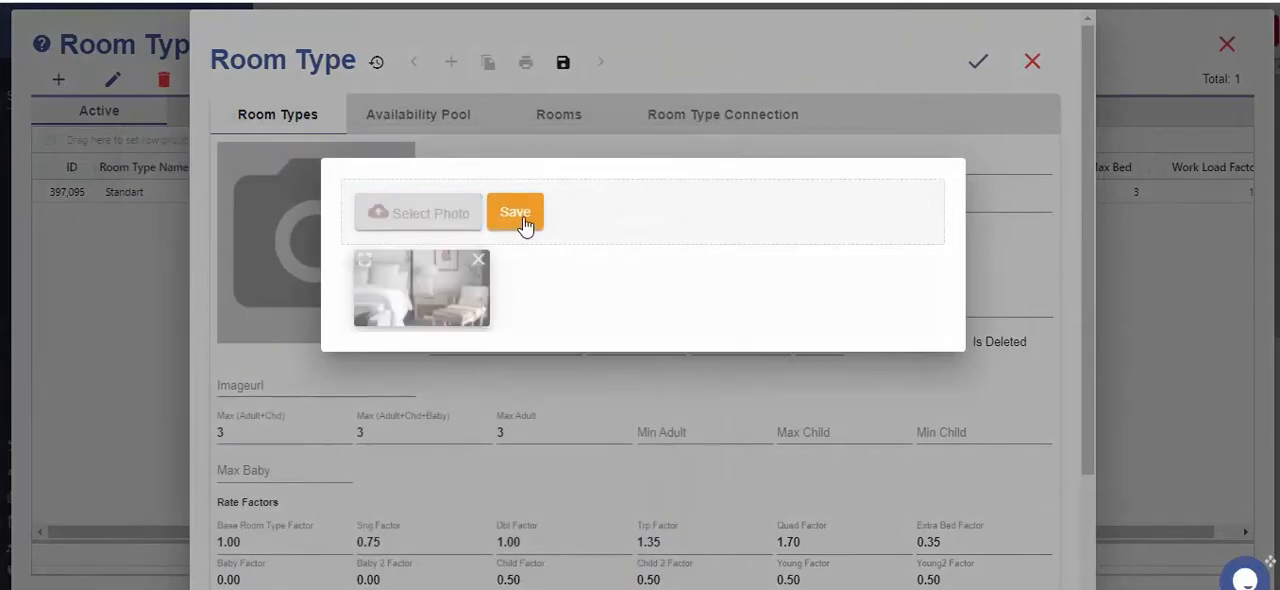
pyautogui.click(516, 214)
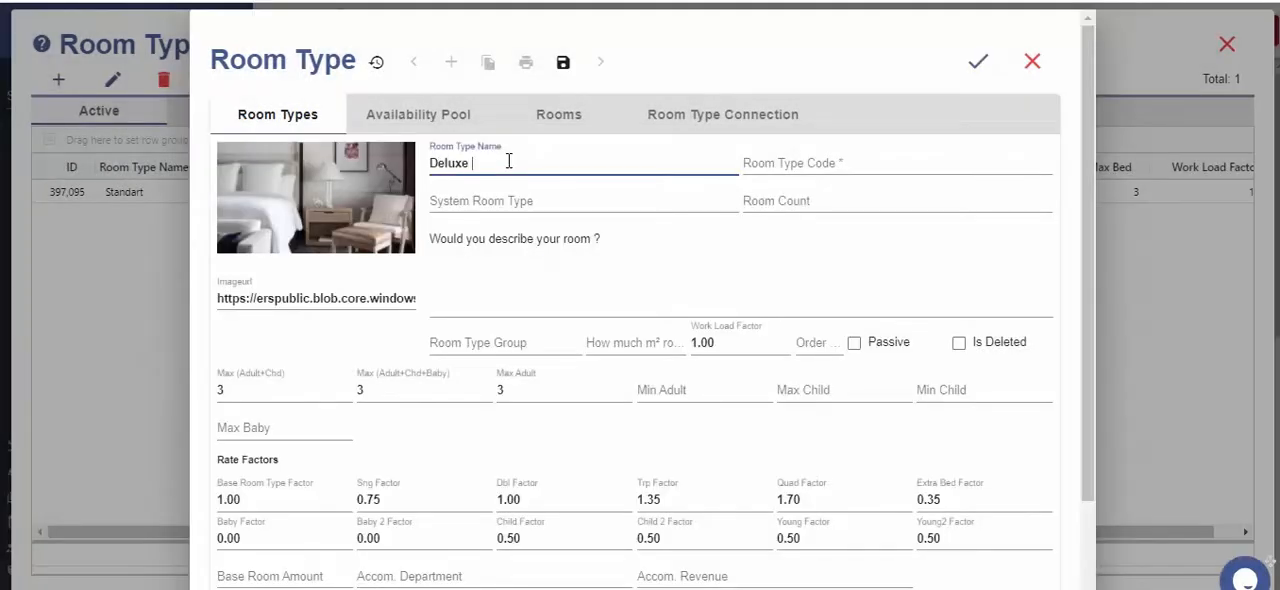
# Name the room type Deluxe Room with code DLX, system room type Deluxe Room and room count 5, and save it
pyautogui.press('Tab')
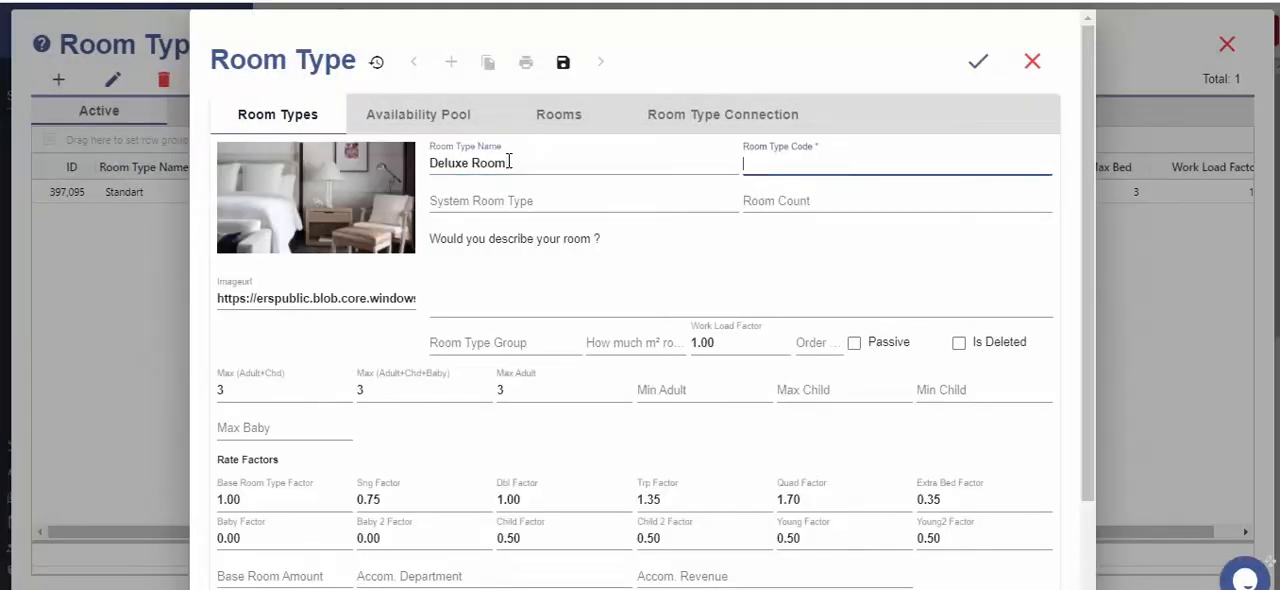
pyautogui.press('Tab')
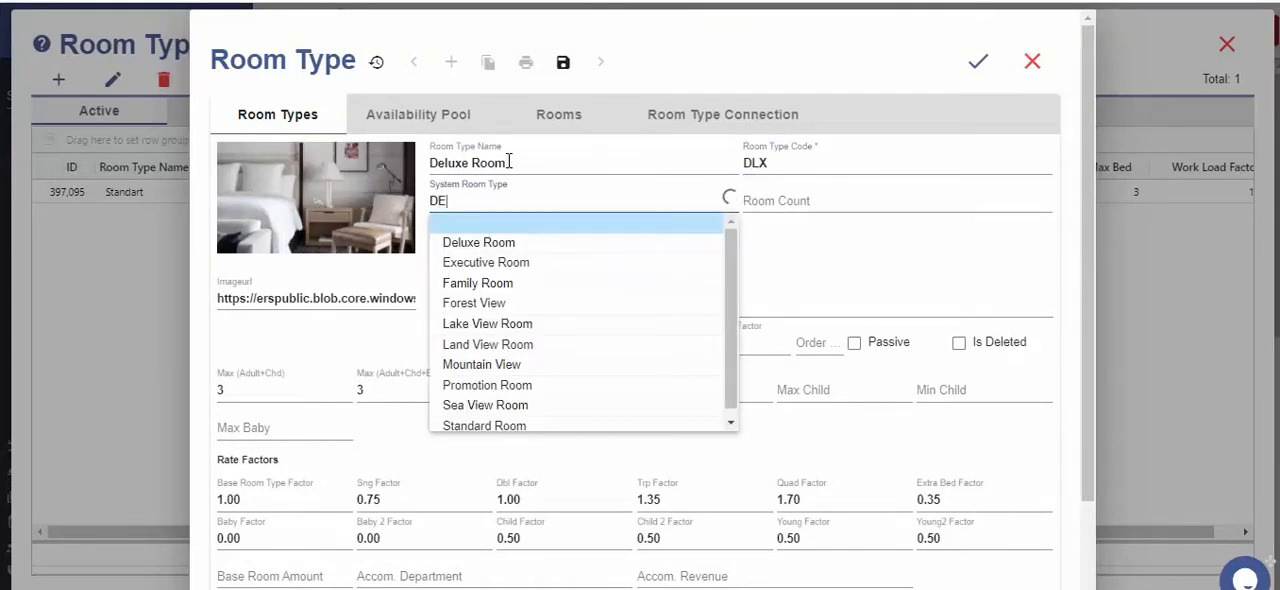
pyautogui.click(476, 226)
pyautogui.click(789, 200)
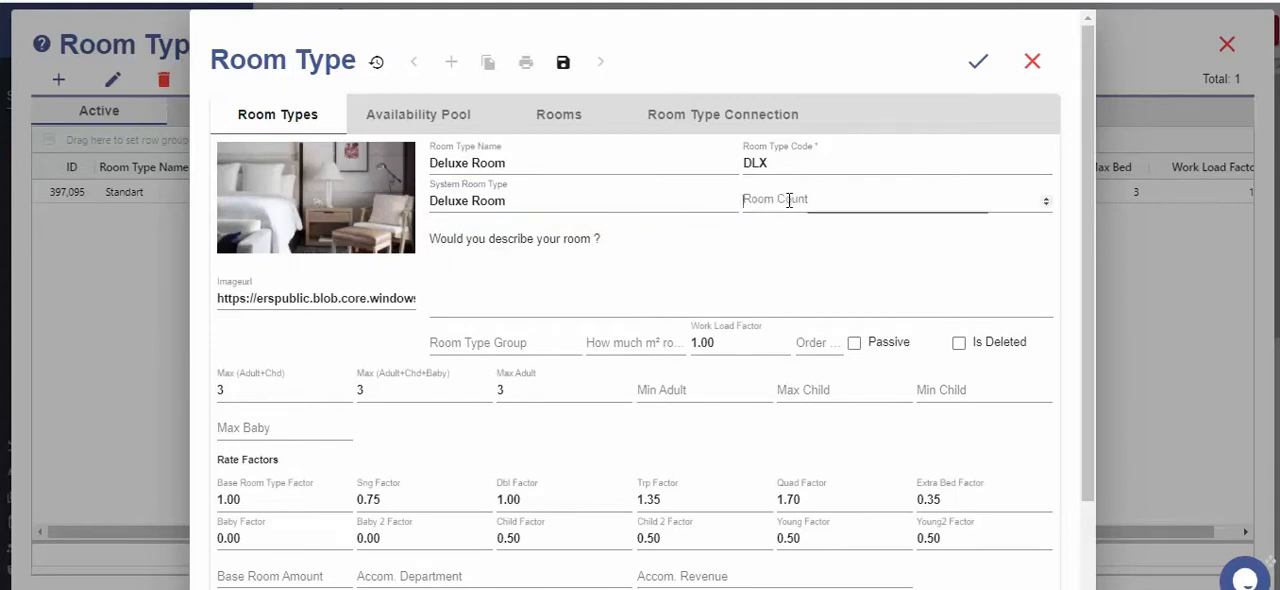
pyautogui.write('5')
pyautogui.click(650, 446)
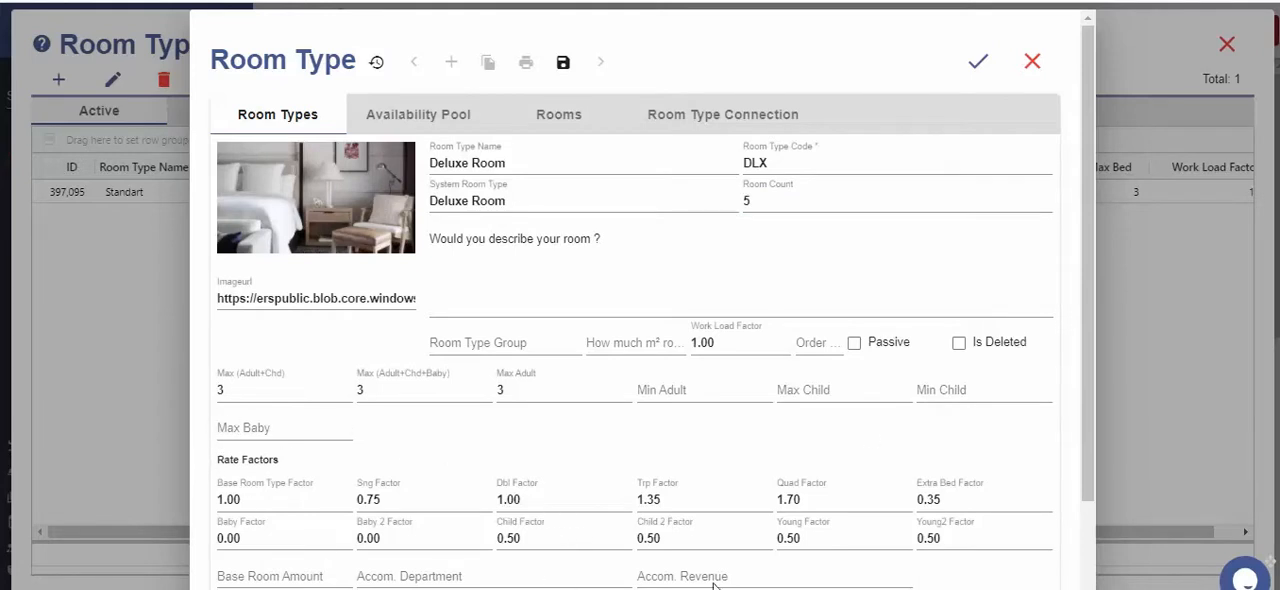
pyautogui.scroll(-2, 517, 497)
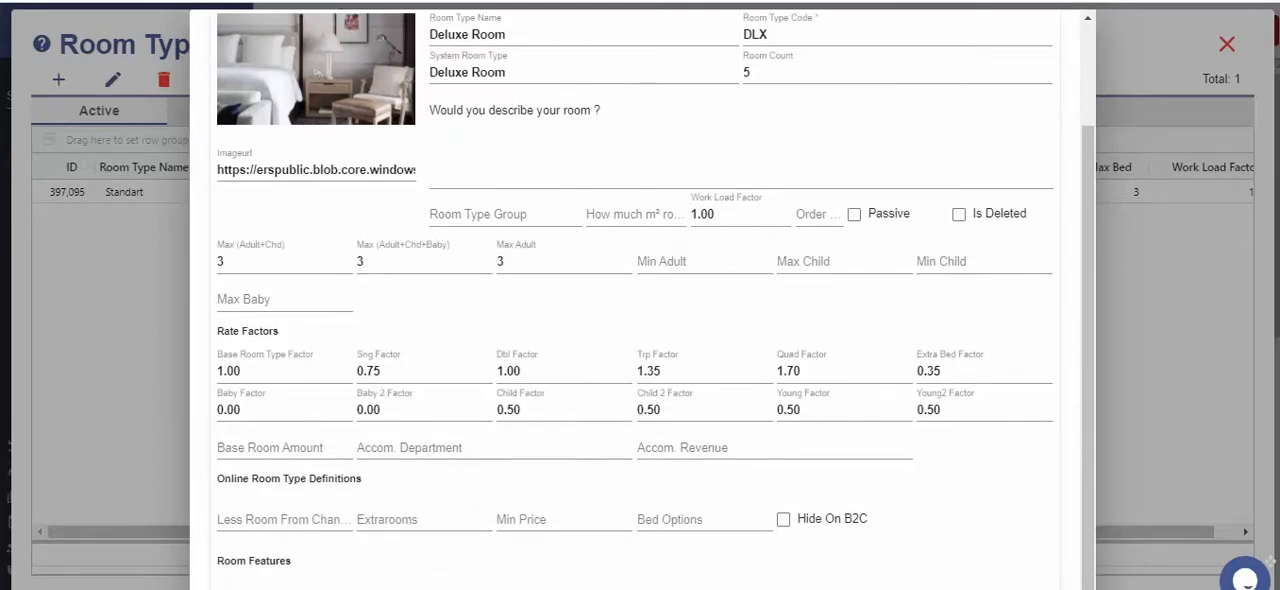
pyautogui.scroll(2, 977, 274)
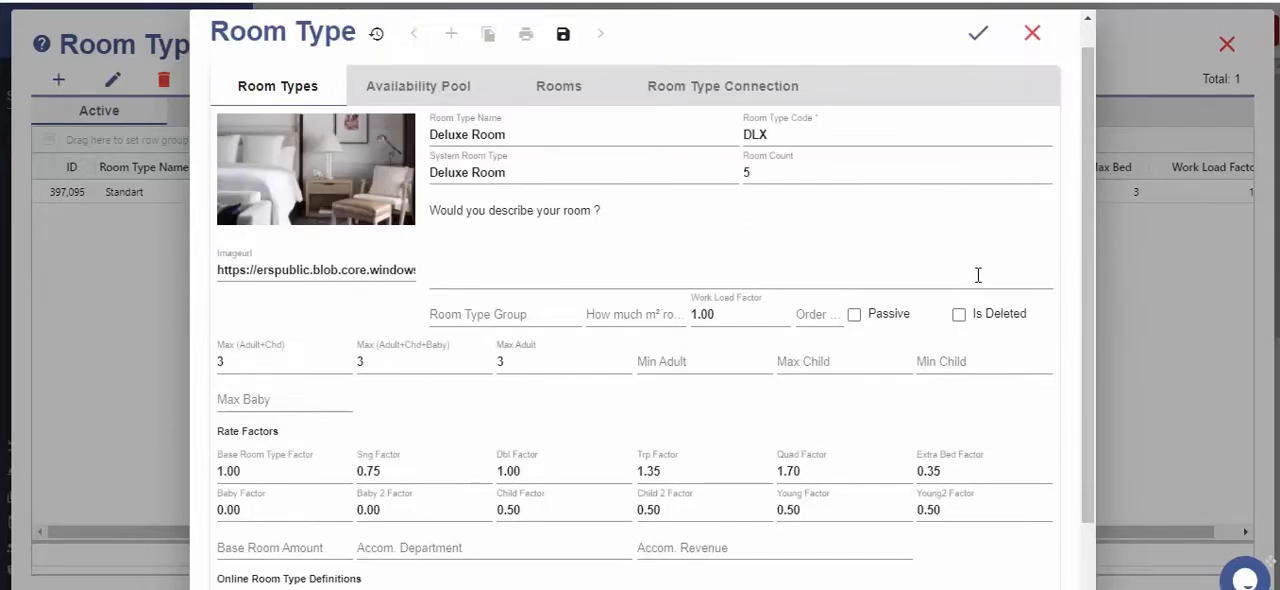
pyautogui.click(978, 66)
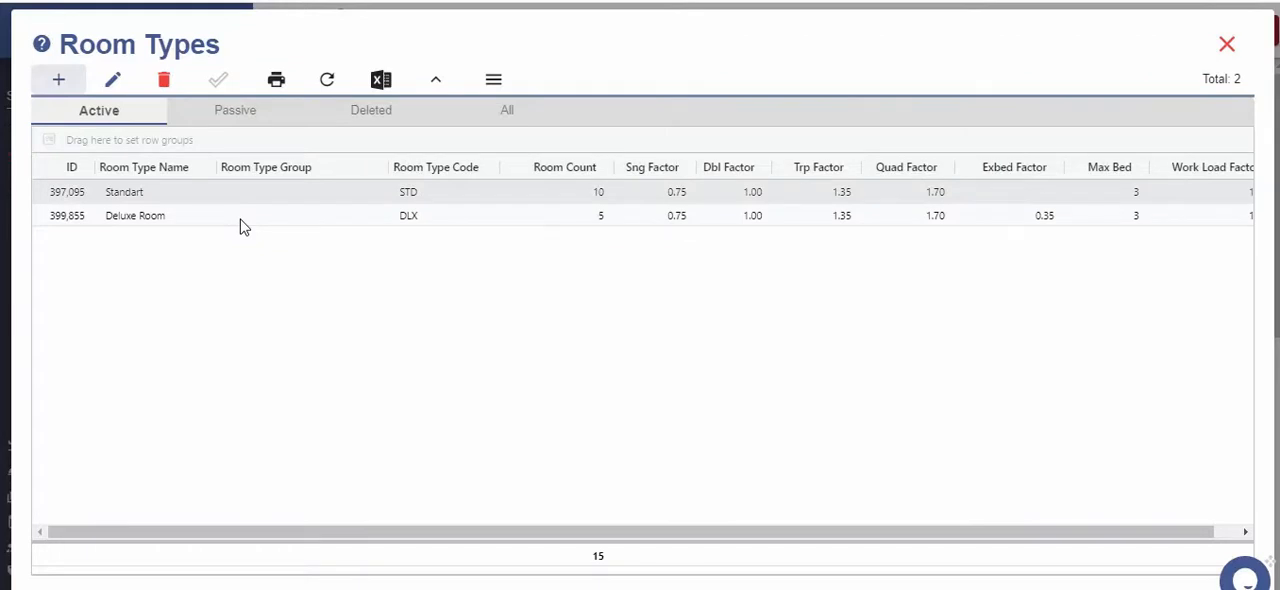
pyautogui.press('Escape')
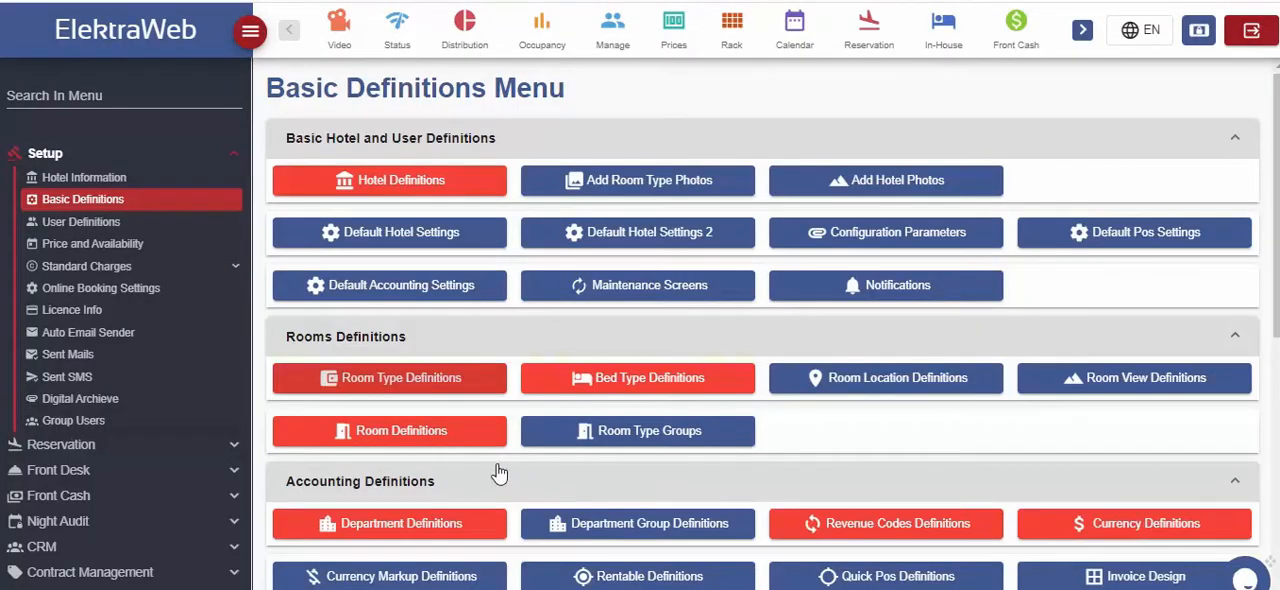
# Add a bed type with system bed type Double and name DBL in the bed type definitions, and save it
pyautogui.click(658, 383)
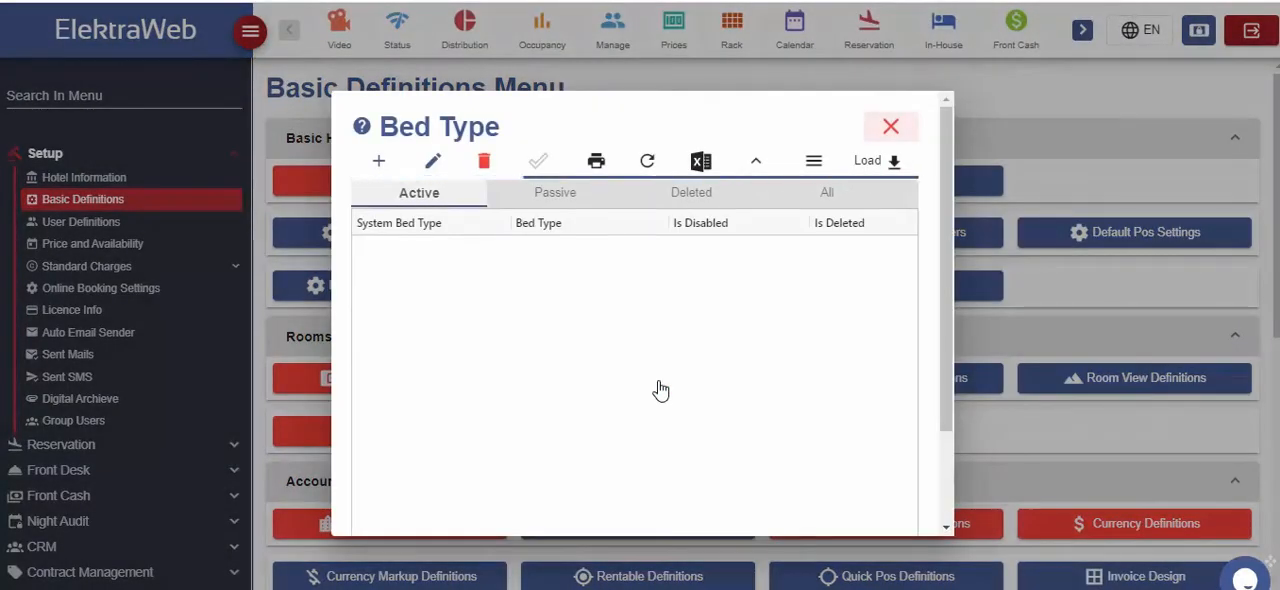
pyautogui.click(383, 161)
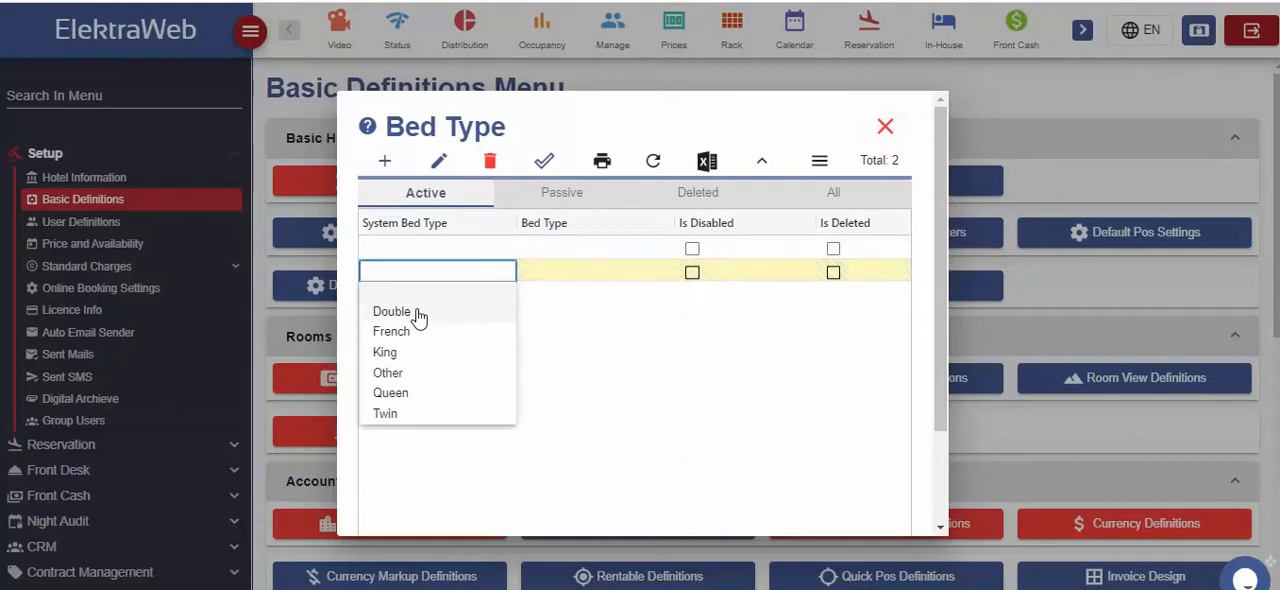
pyautogui.click(424, 310)
pyautogui.click(596, 271)
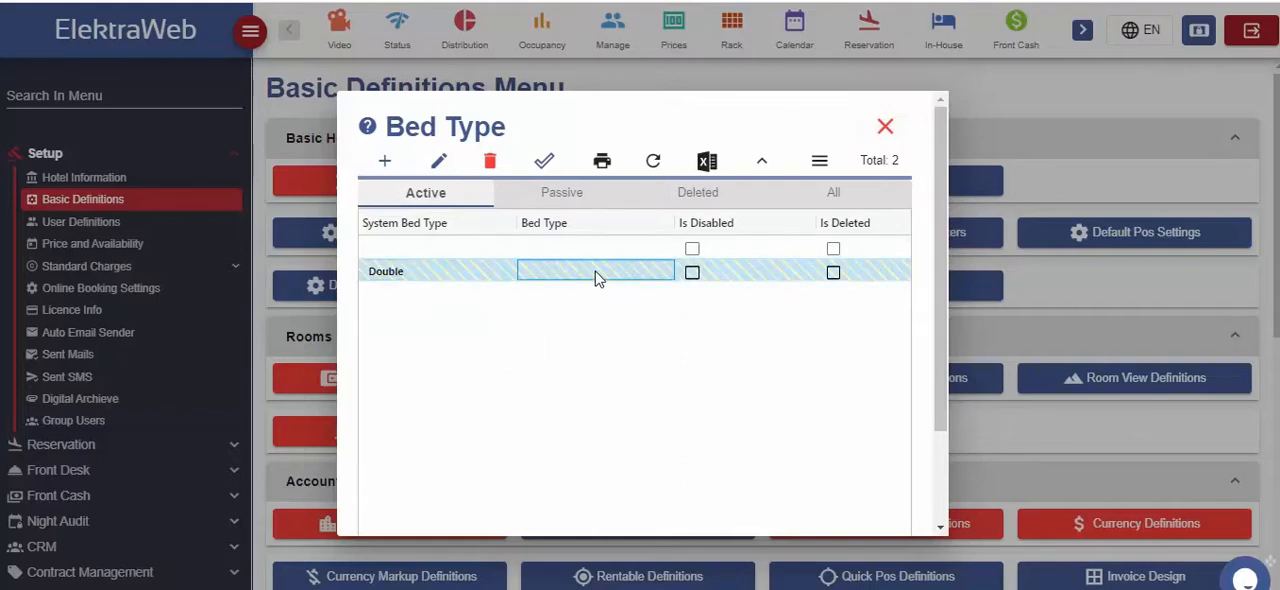
pyautogui.click(594, 271)
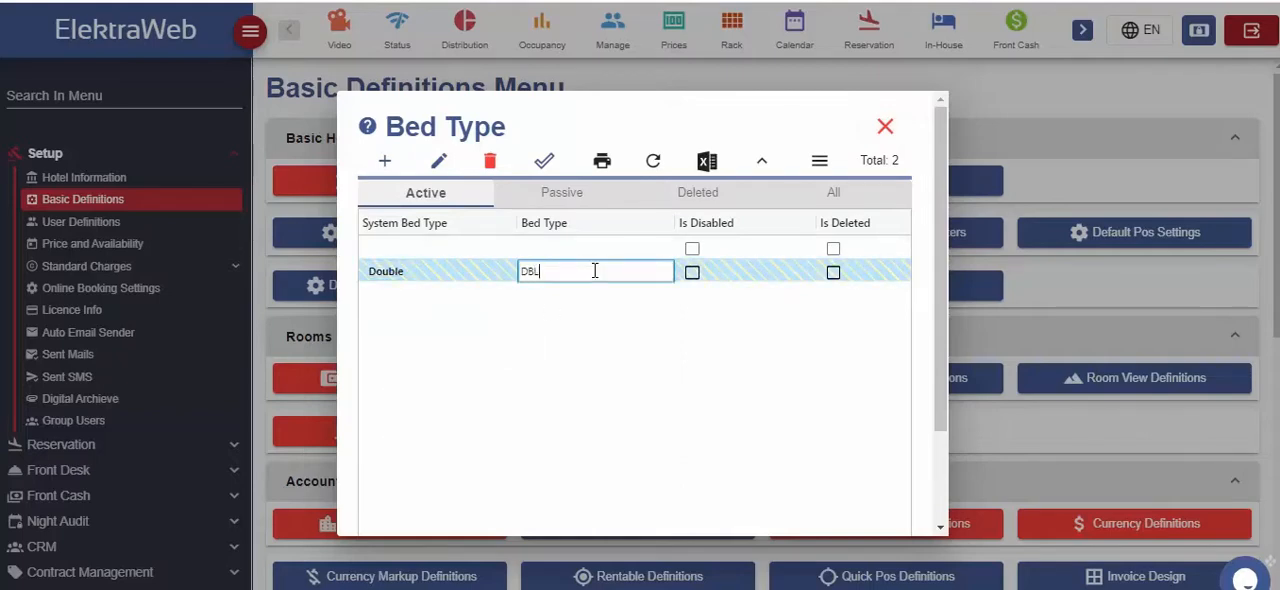
pyautogui.click(544, 160)
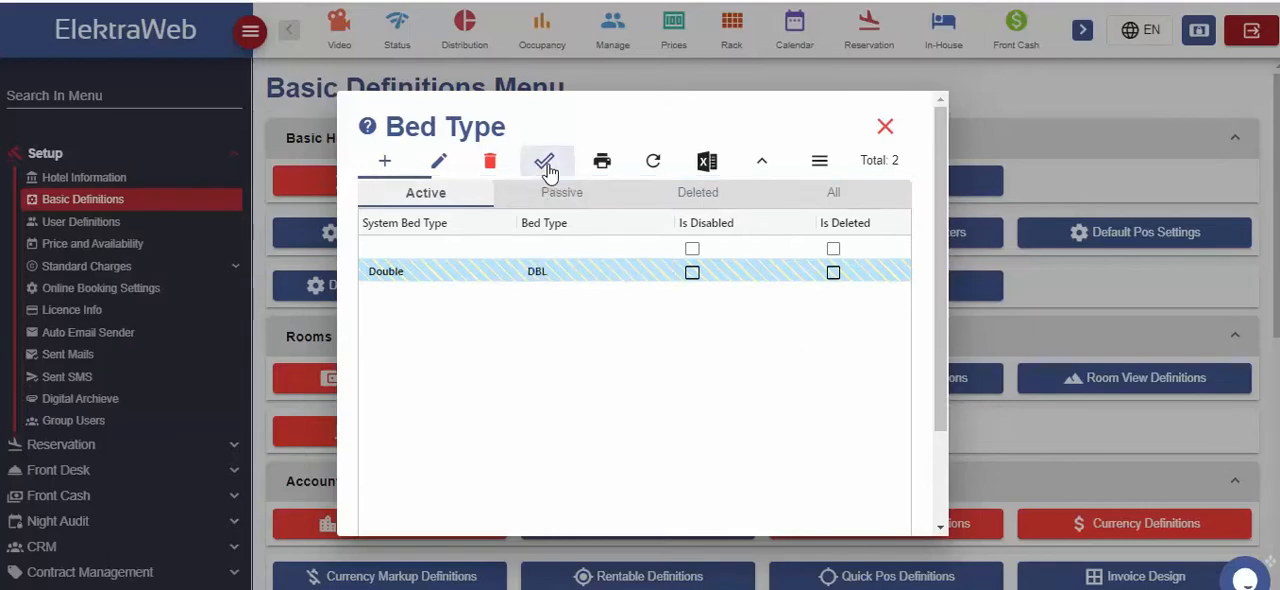
pyautogui.click(885, 127)
# Start a new room in the room definitions and give it room number 201
pyautogui.click(398, 432)
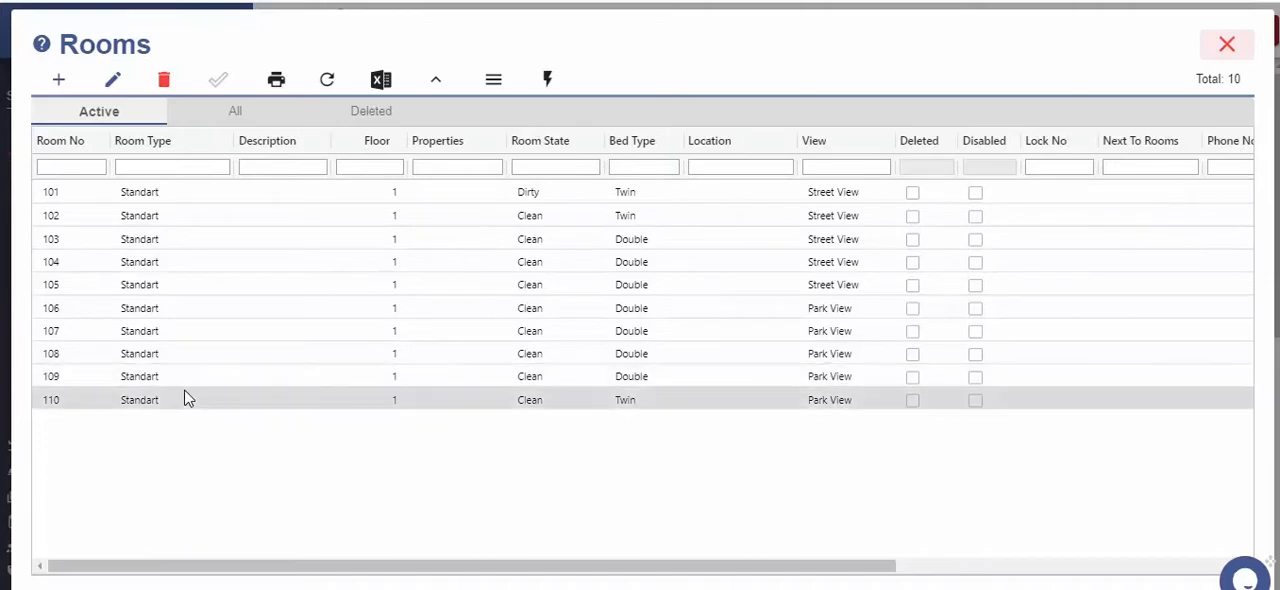
pyautogui.click(115, 239)
pyautogui.click(58, 79)
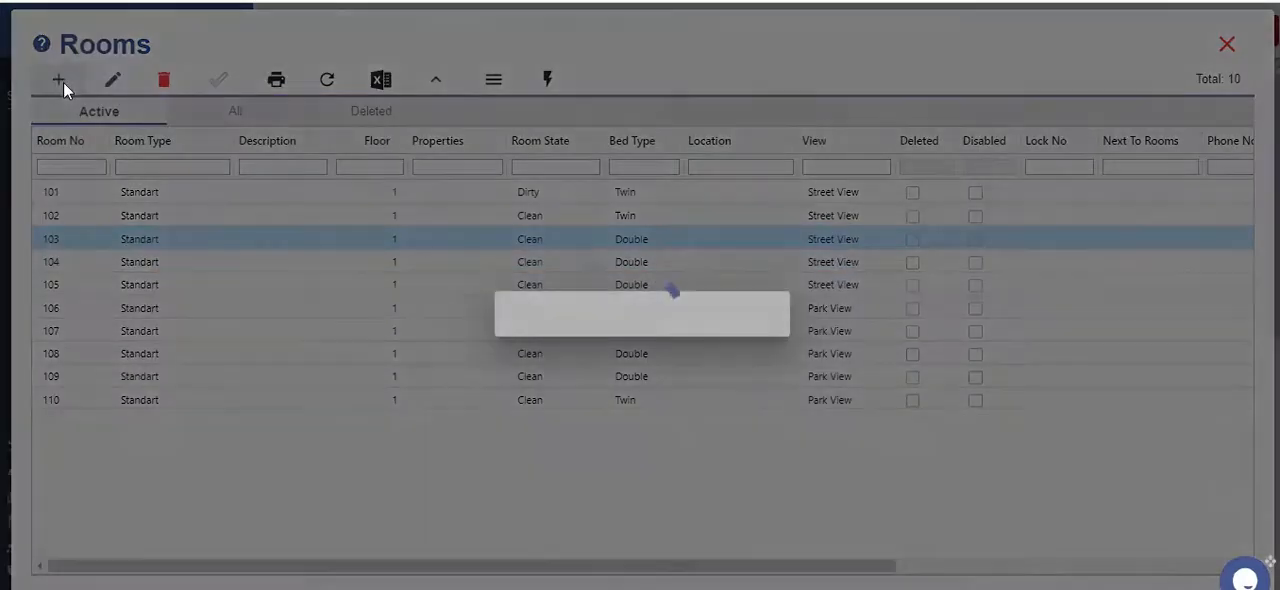
pyautogui.click(415, 291)
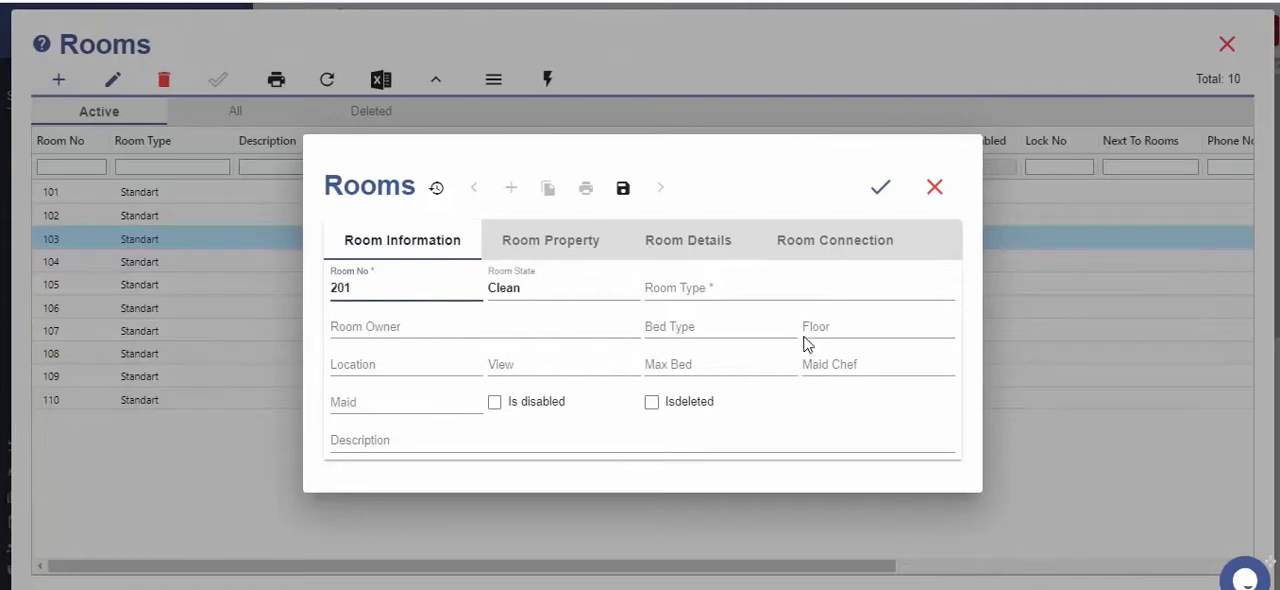
# Set room 201 to room type Standart, bed type Twin, floor 2 and Street View, and save the room
pyautogui.click(777, 289)
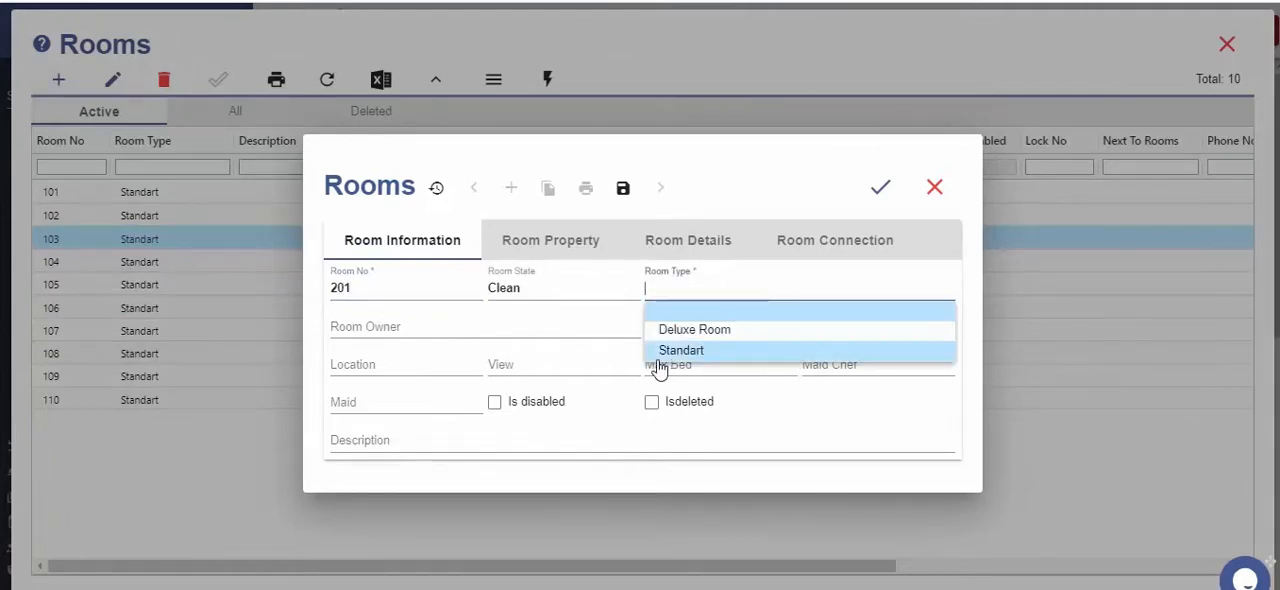
pyautogui.click(662, 353)
pyautogui.click(724, 327)
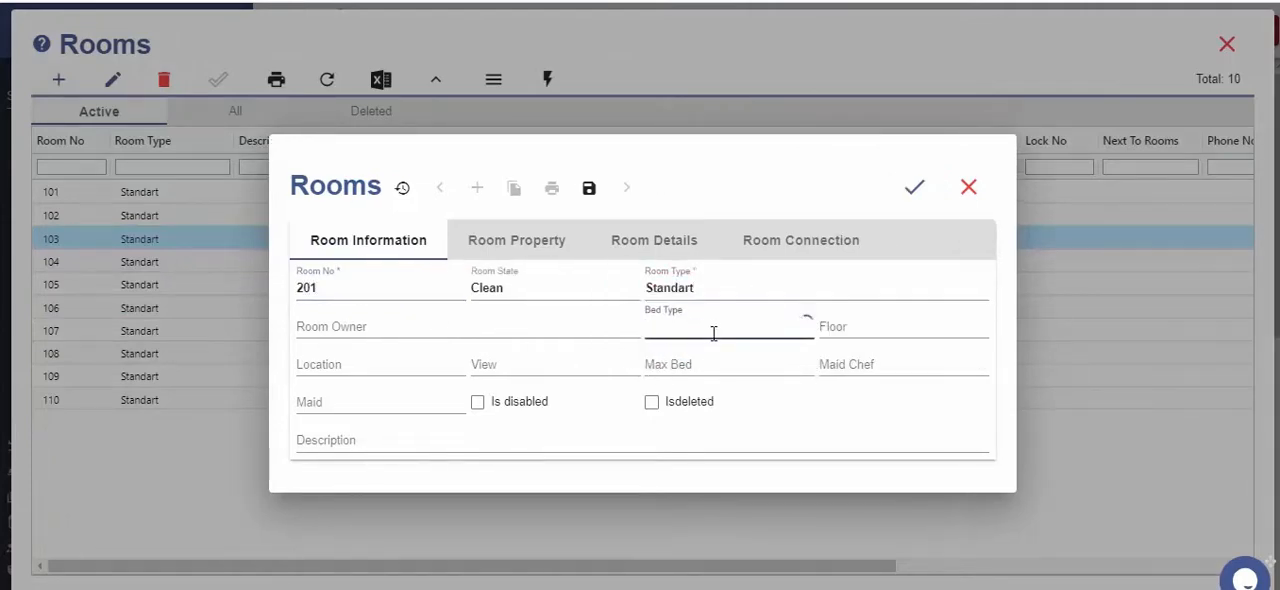
pyautogui.click(686, 432)
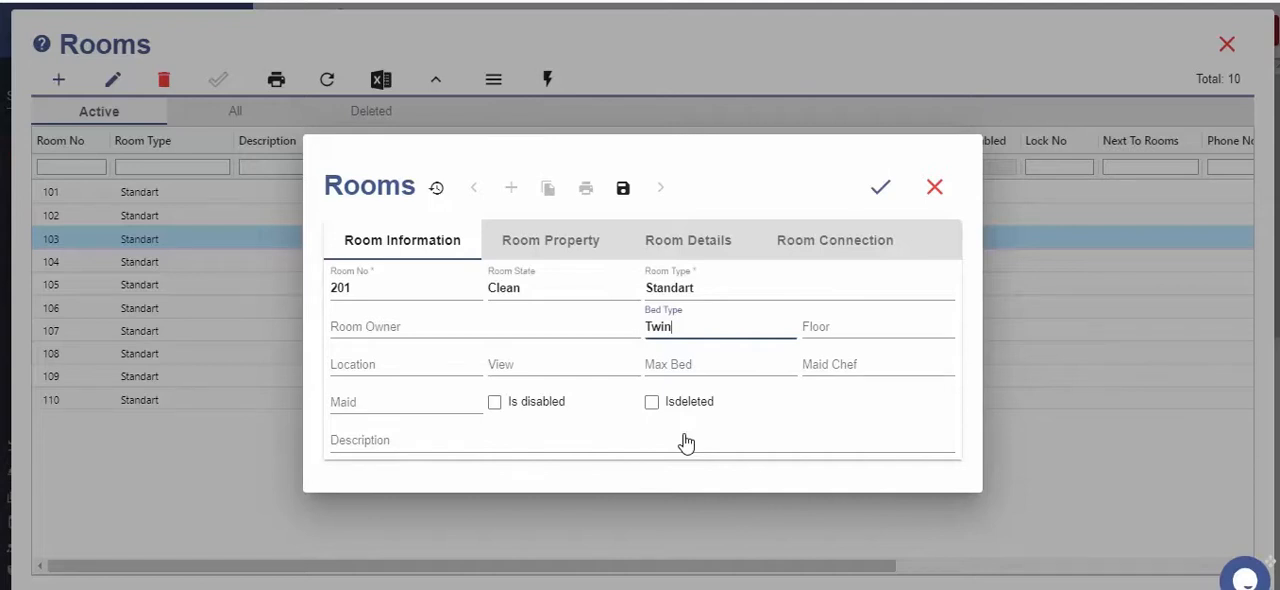
pyautogui.click(880, 187)
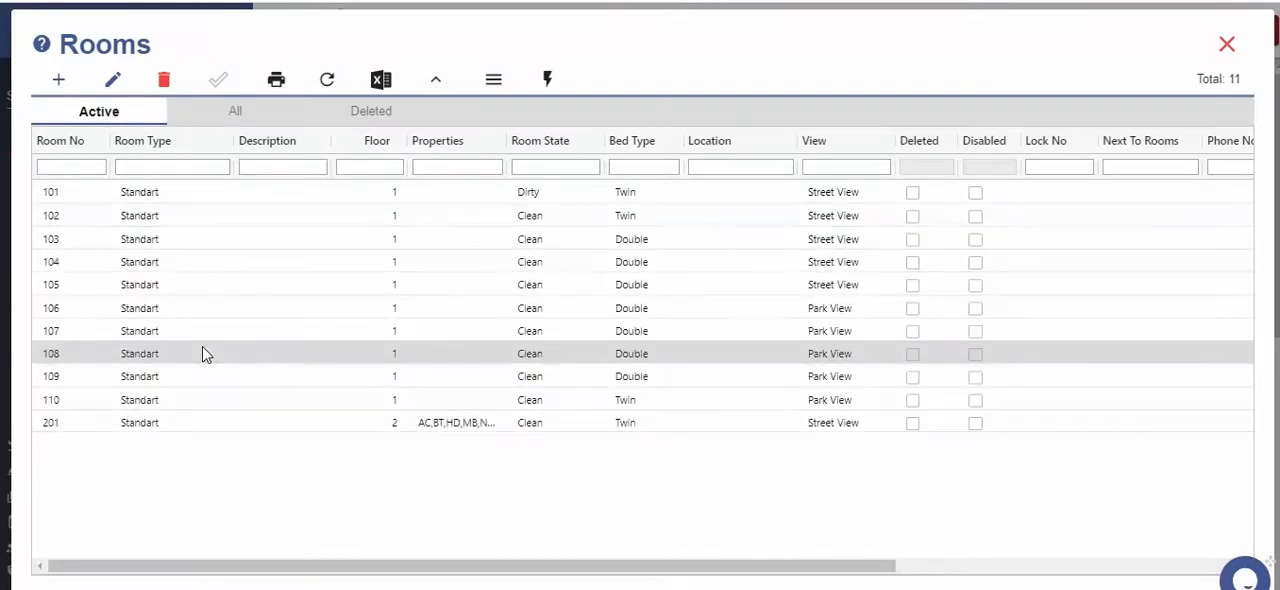
# Replicate room 201 with increment 1 and room count 4, and close the room list
pyautogui.click(178, 425)
pyautogui.click(550, 80)
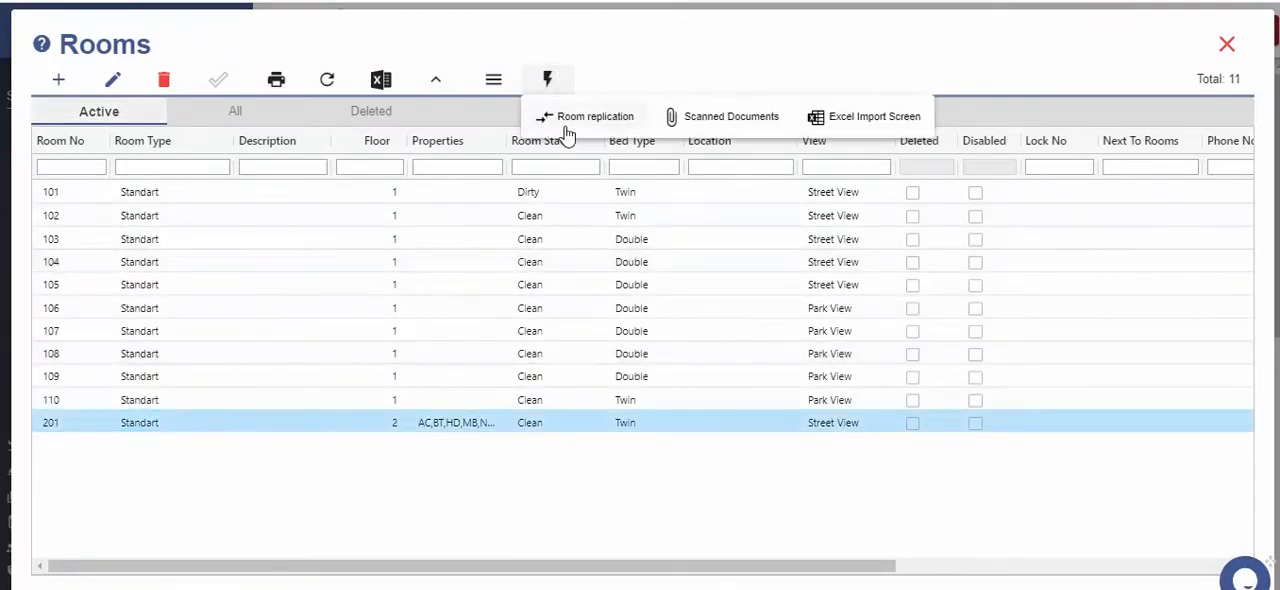
pyautogui.click(571, 116)
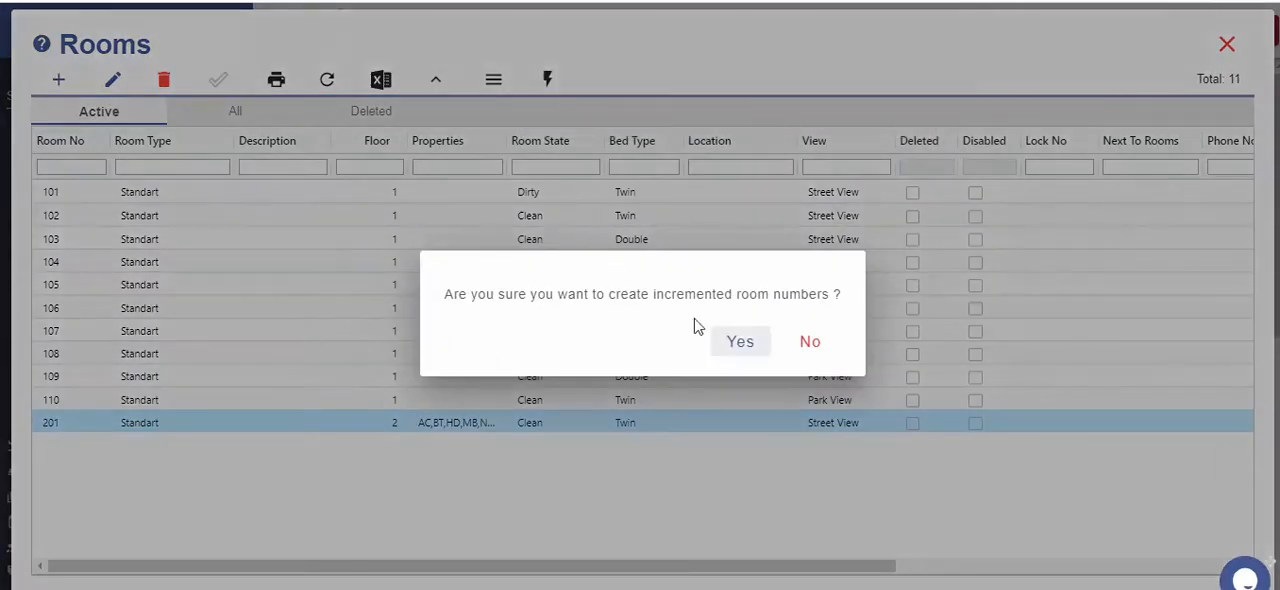
pyautogui.click(739, 343)
pyautogui.click(617, 290)
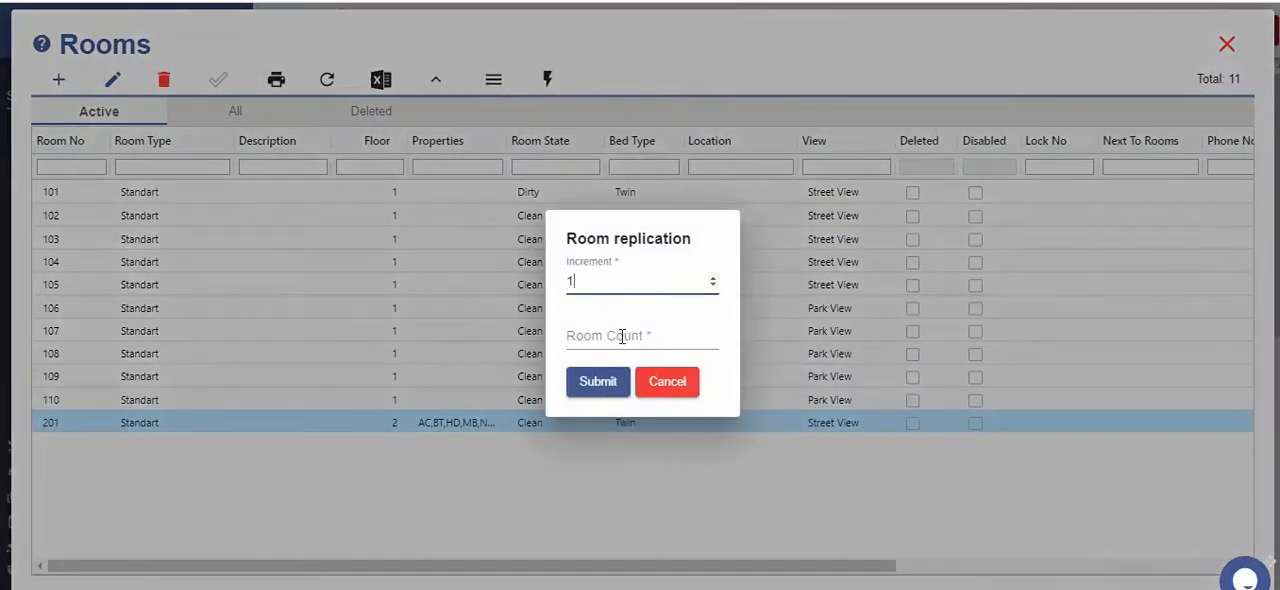
pyautogui.click(622, 337)
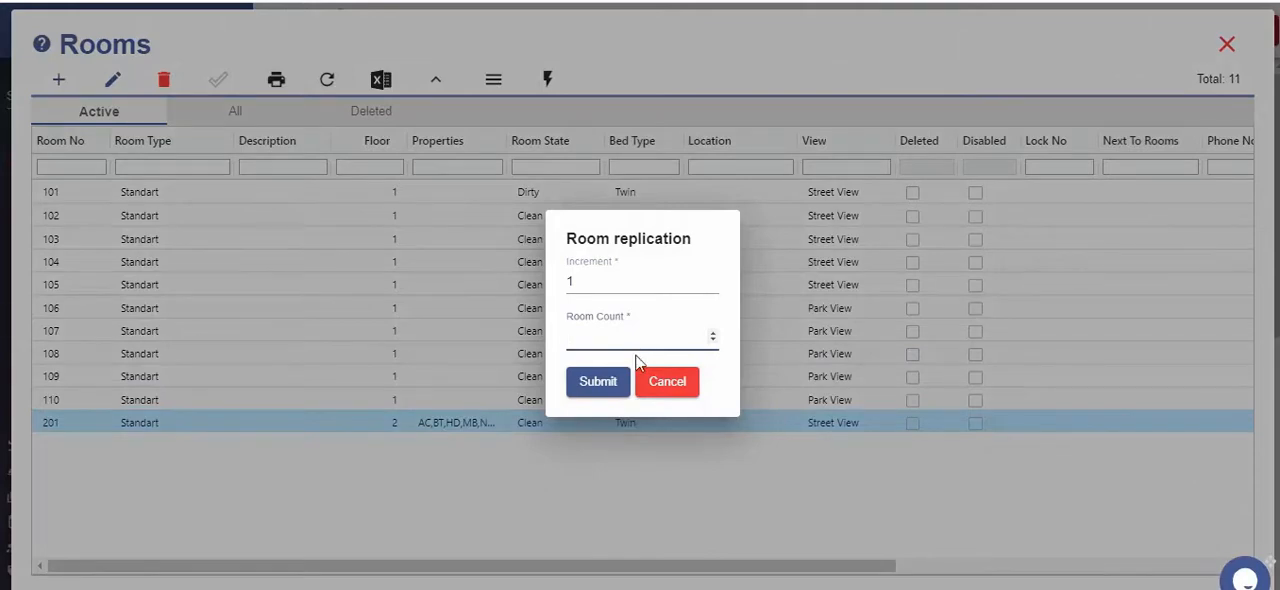
pyautogui.write('4')
pyautogui.click(614, 390)
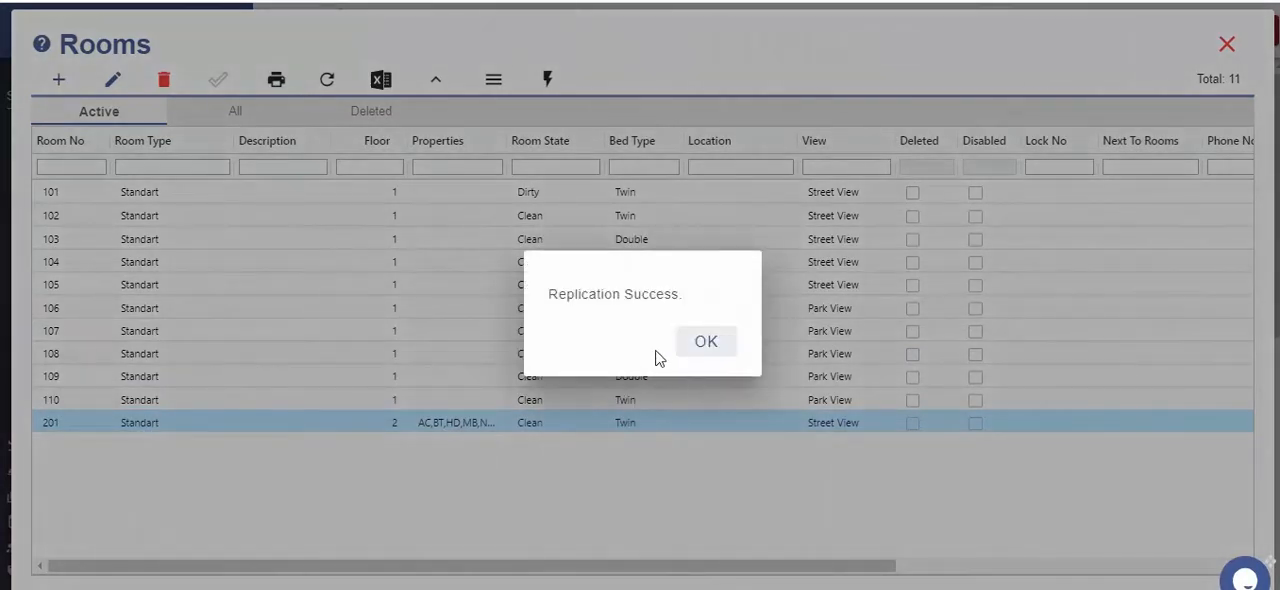
pyautogui.click(707, 344)
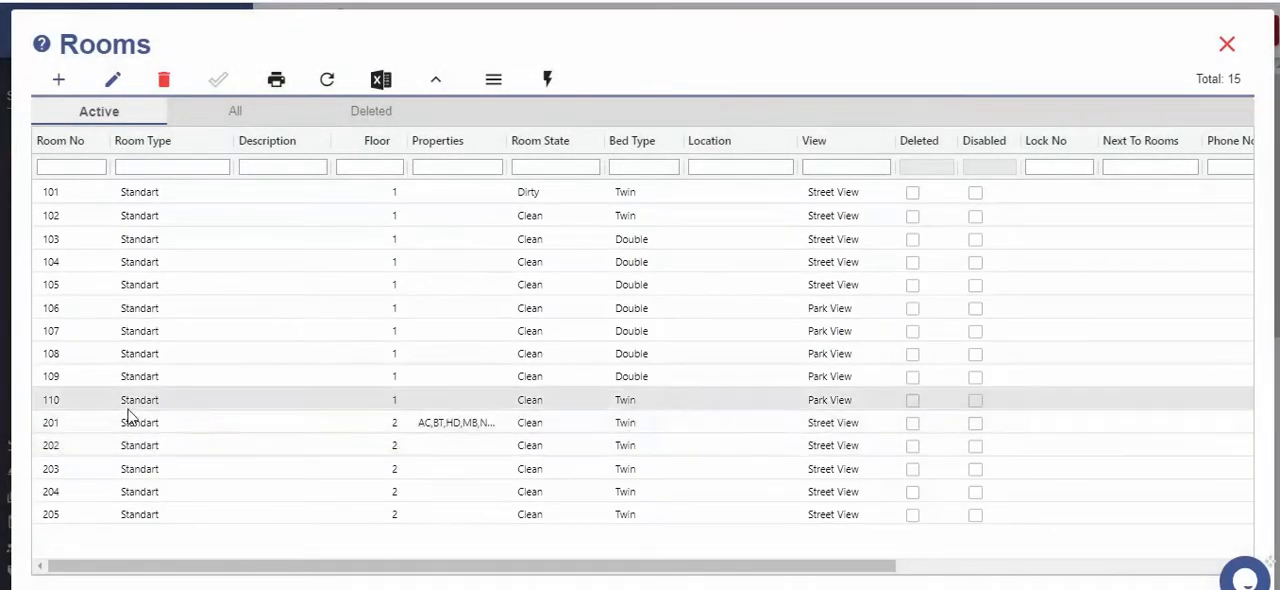
pyautogui.press('Escape')
# Add a department with code 05, name Minibar and process type FB in the department definitions, and save it
pyautogui.click(399, 534)
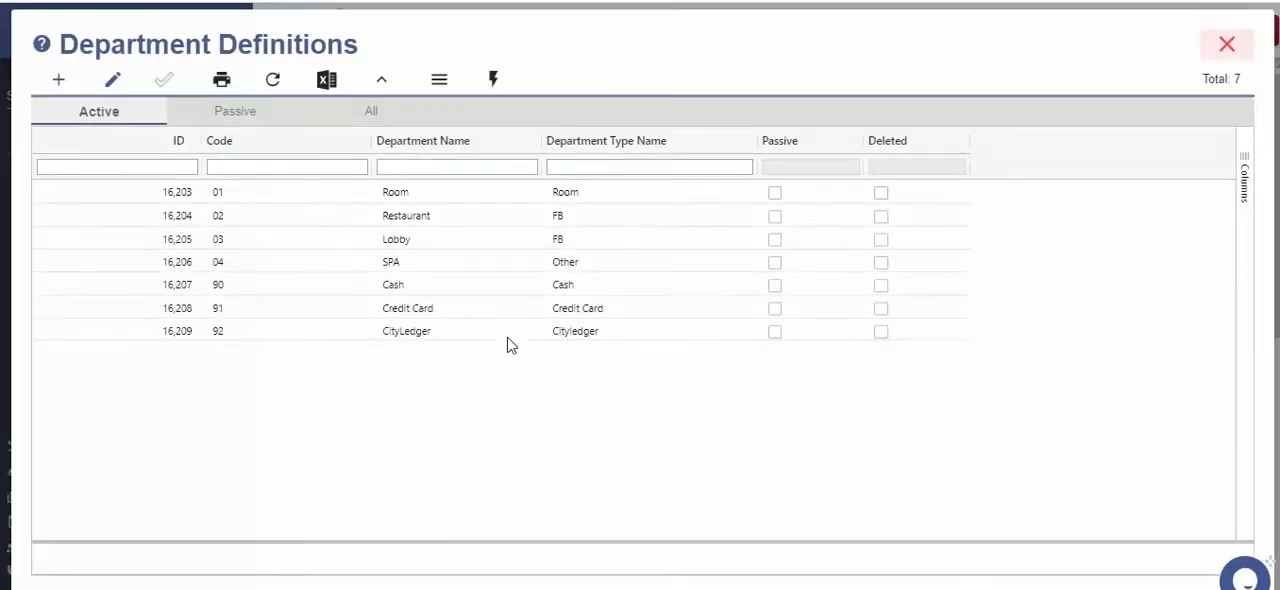
pyautogui.click(61, 83)
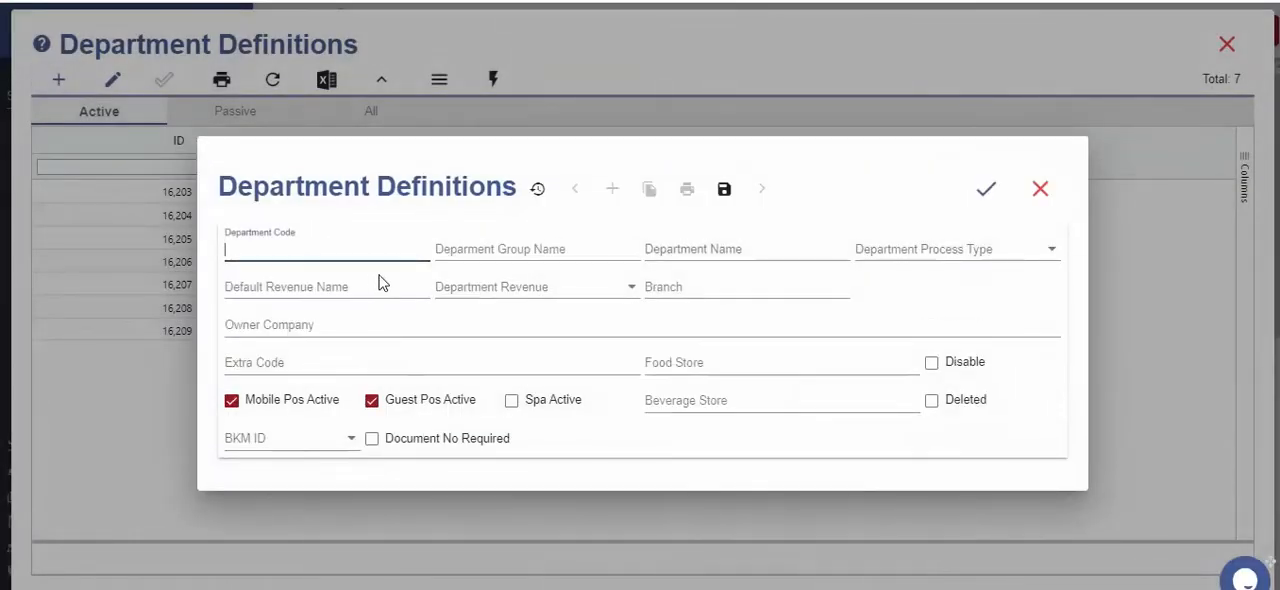
pyautogui.write('05')
pyautogui.press('Tab')
pyautogui.press('Tab')
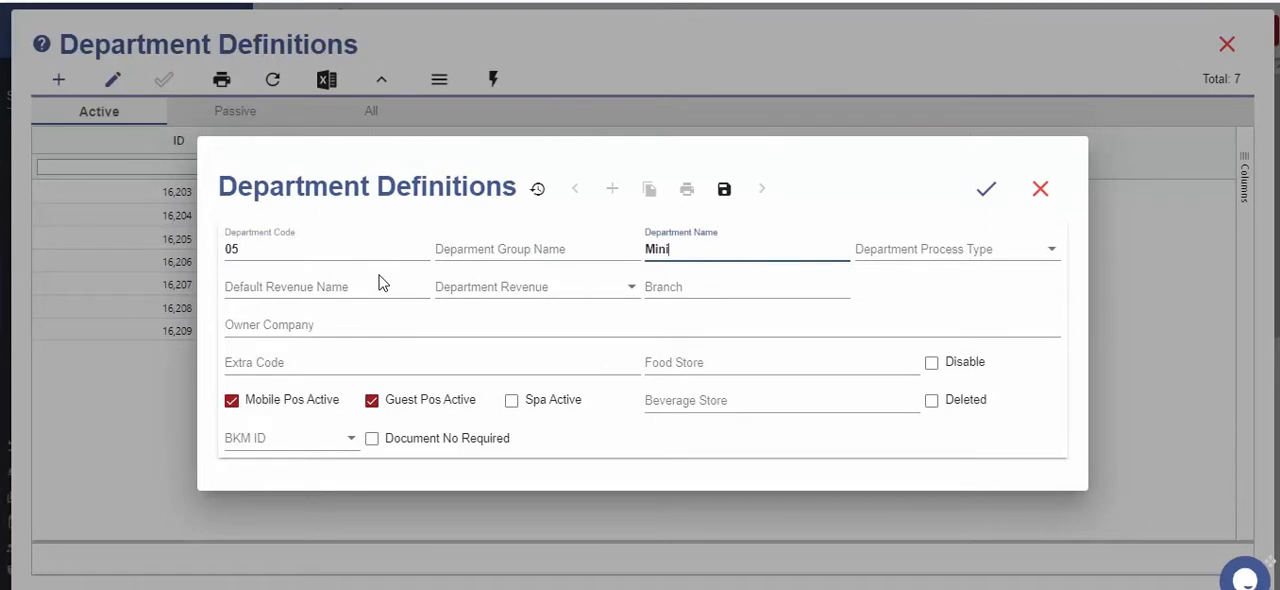
pyautogui.press('Tab')
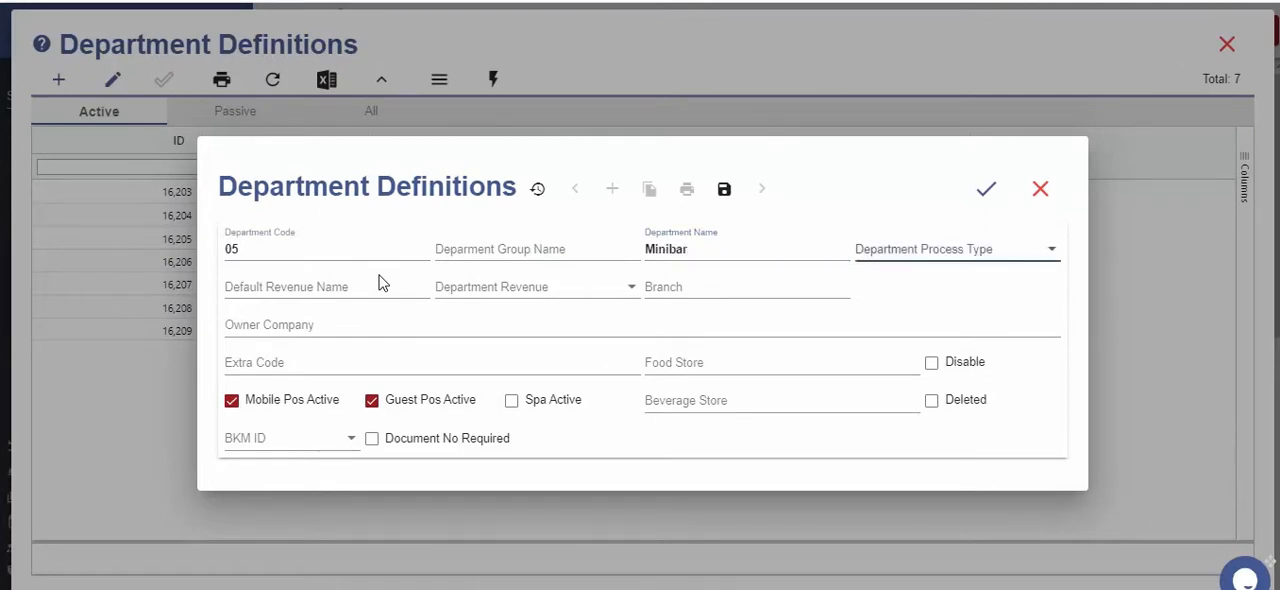
pyautogui.click(1021, 245)
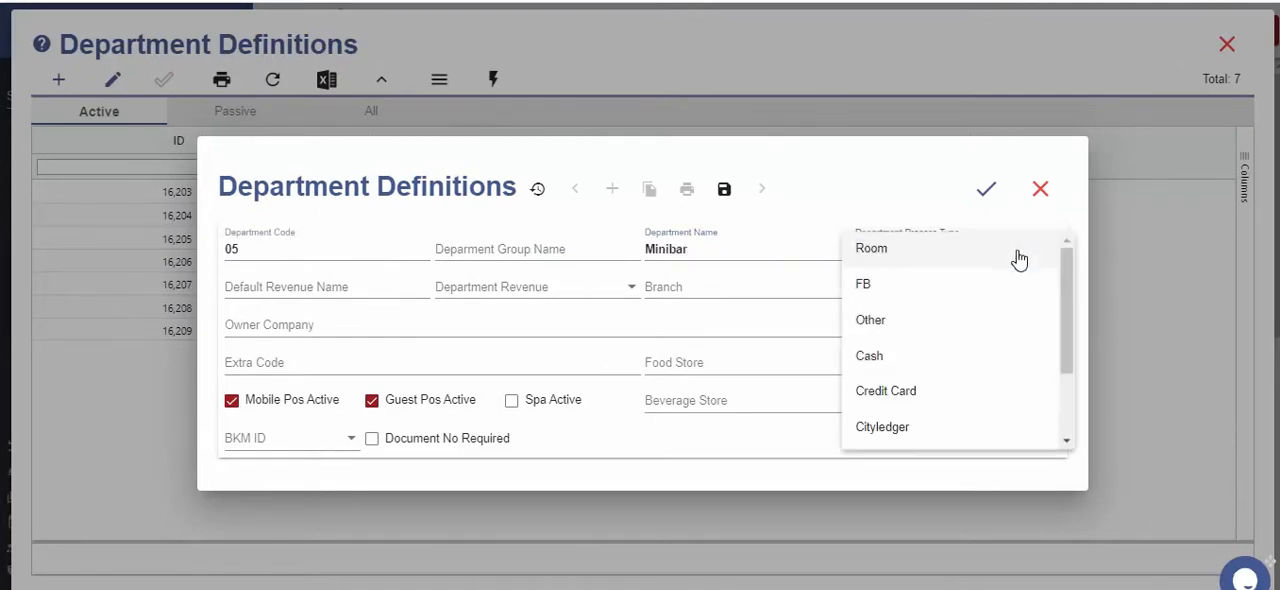
pyautogui.click(895, 292)
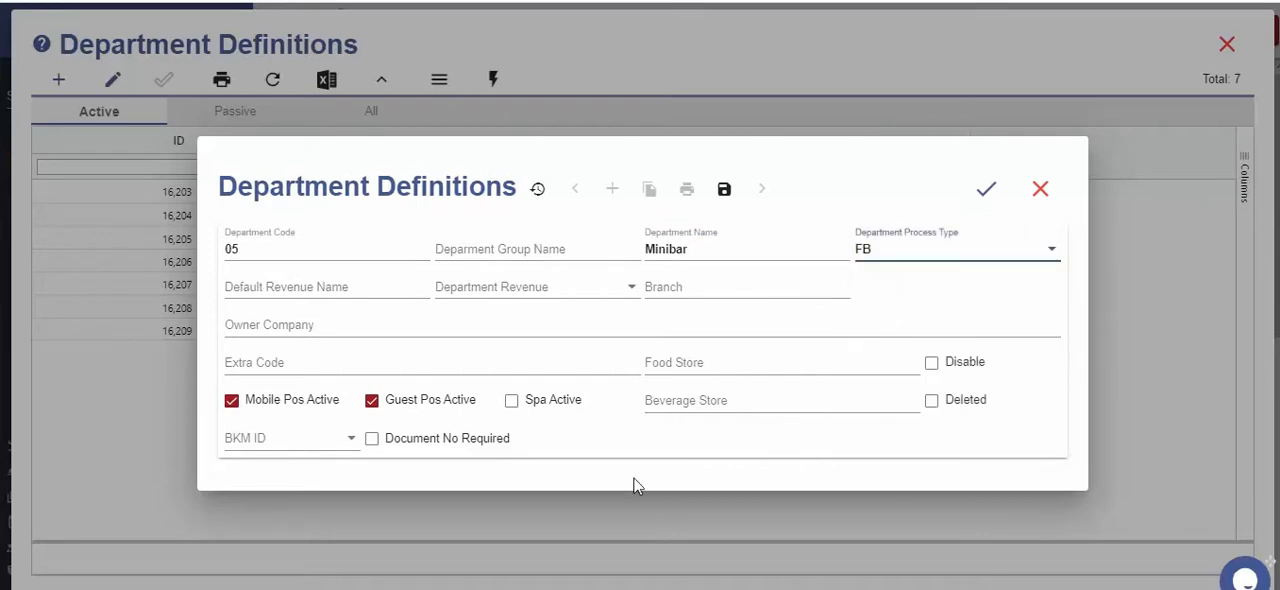
pyautogui.click(986, 188)
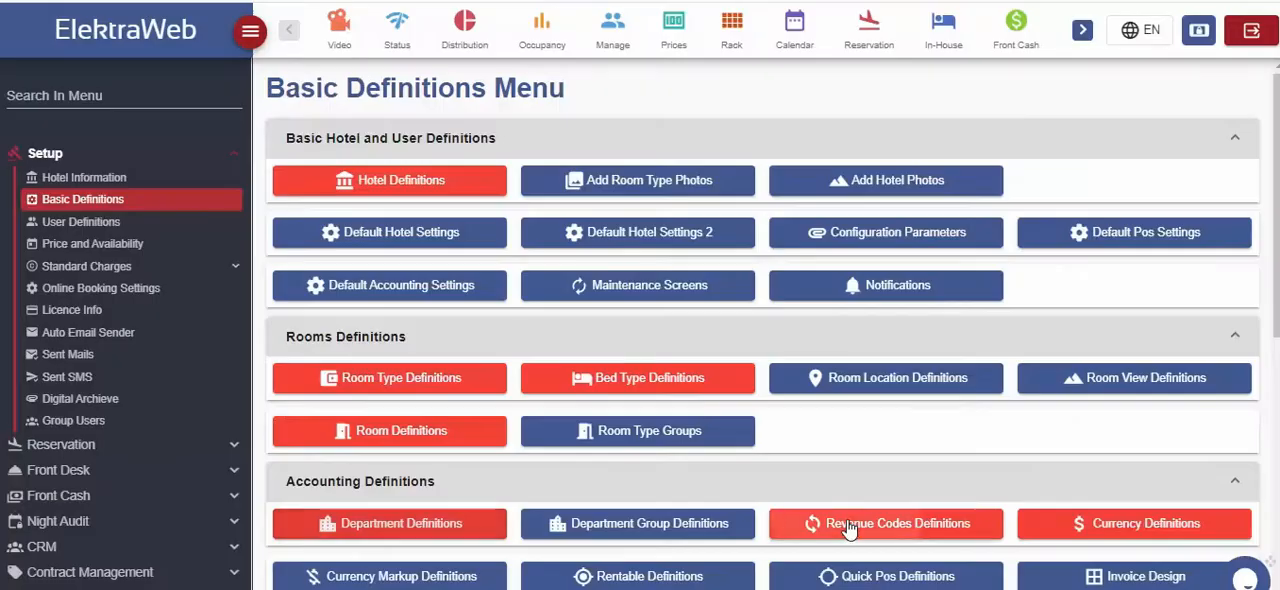
# Add revenue code 06 named Late CheckOut with revenue type Room and VAT 18 in the revenue code definitions, and save it
pyautogui.click(848, 527)
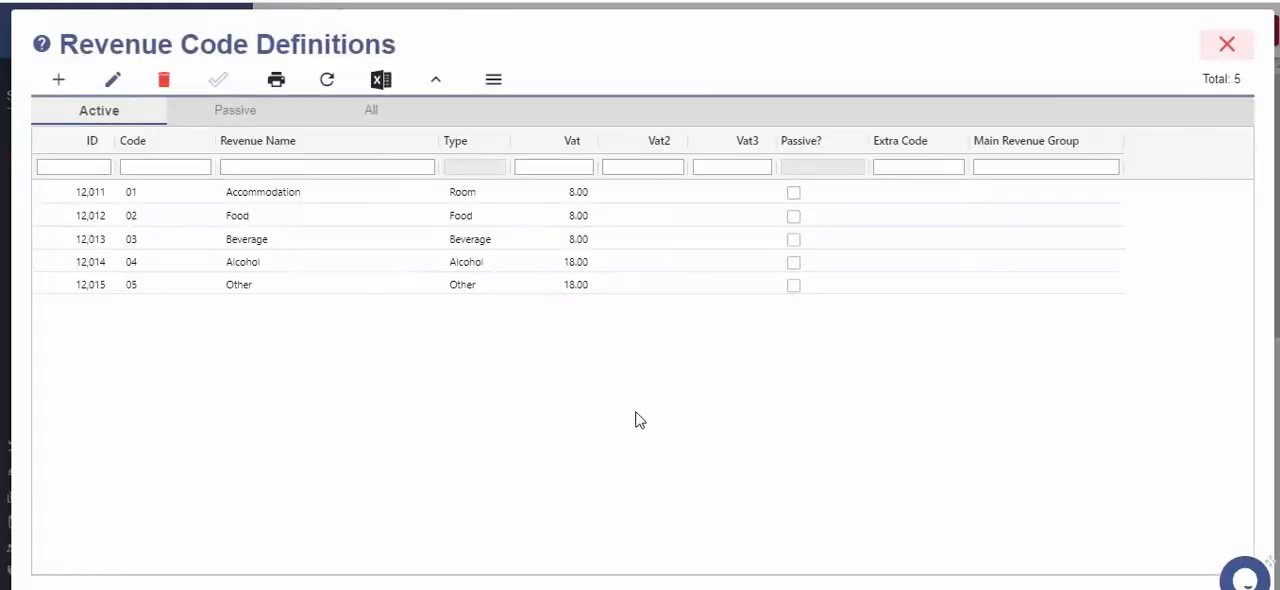
pyautogui.click(58, 80)
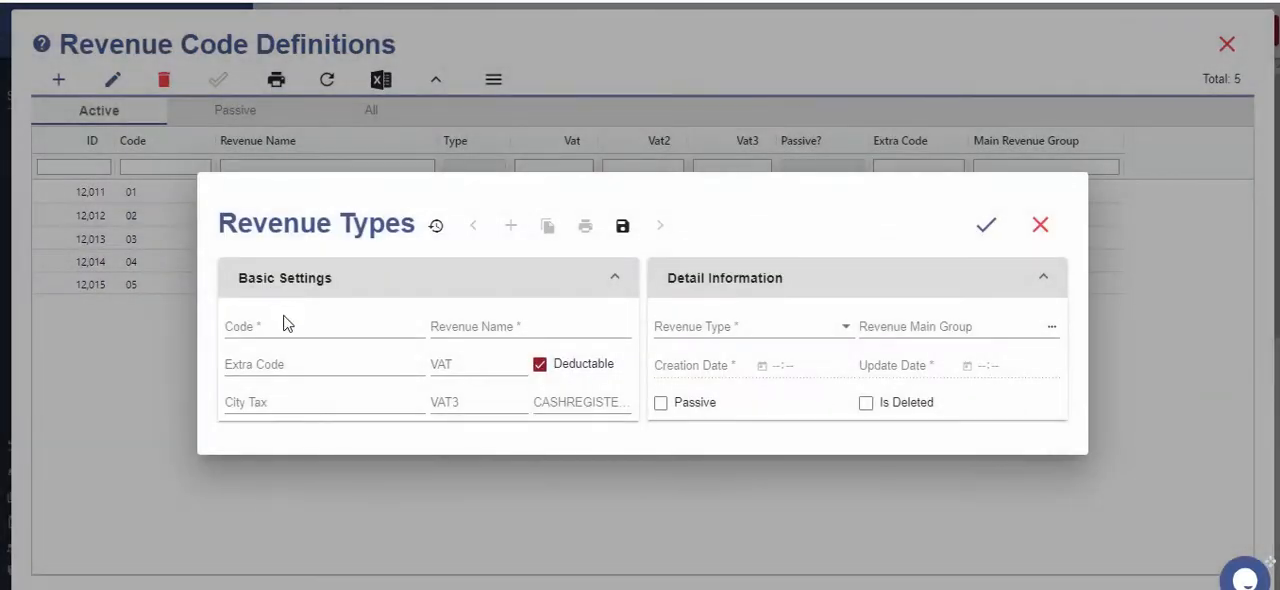
pyautogui.click(286, 321)
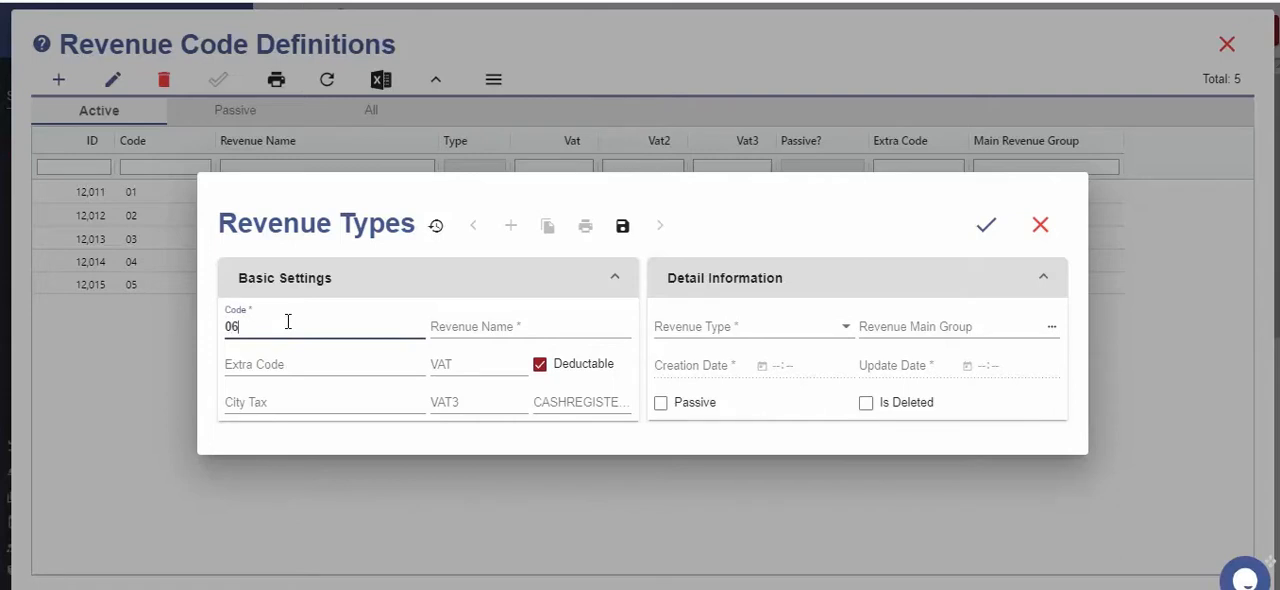
pyautogui.press('Tab')
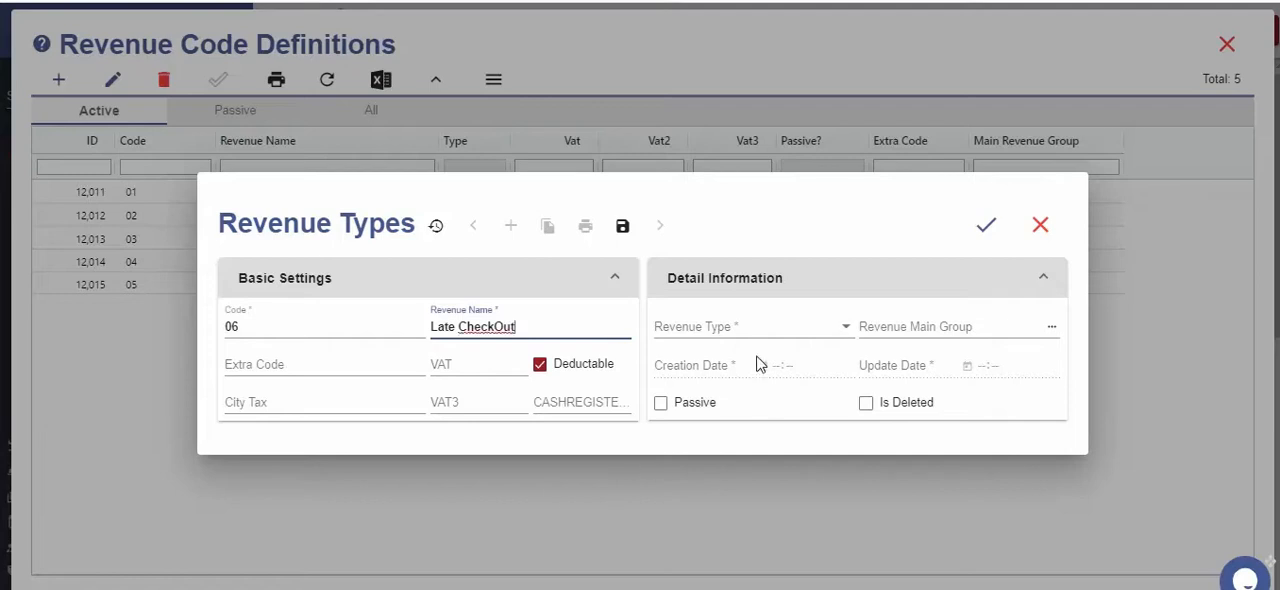
pyautogui.click(754, 326)
pyautogui.click(731, 341)
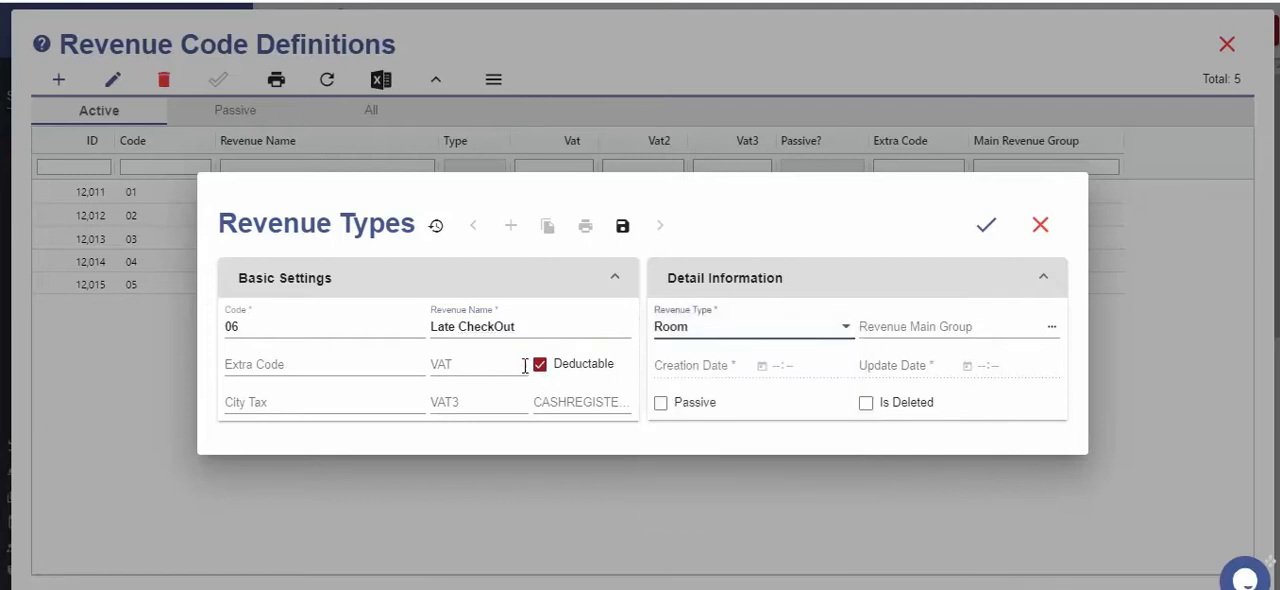
pyautogui.click(509, 362)
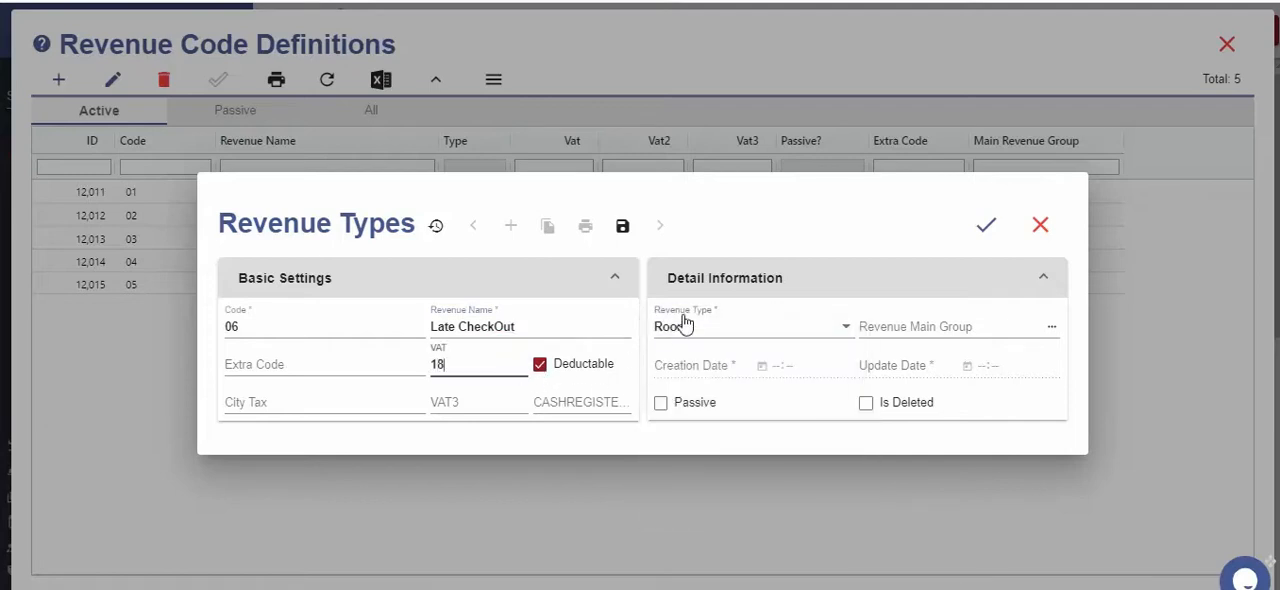
pyautogui.click(984, 227)
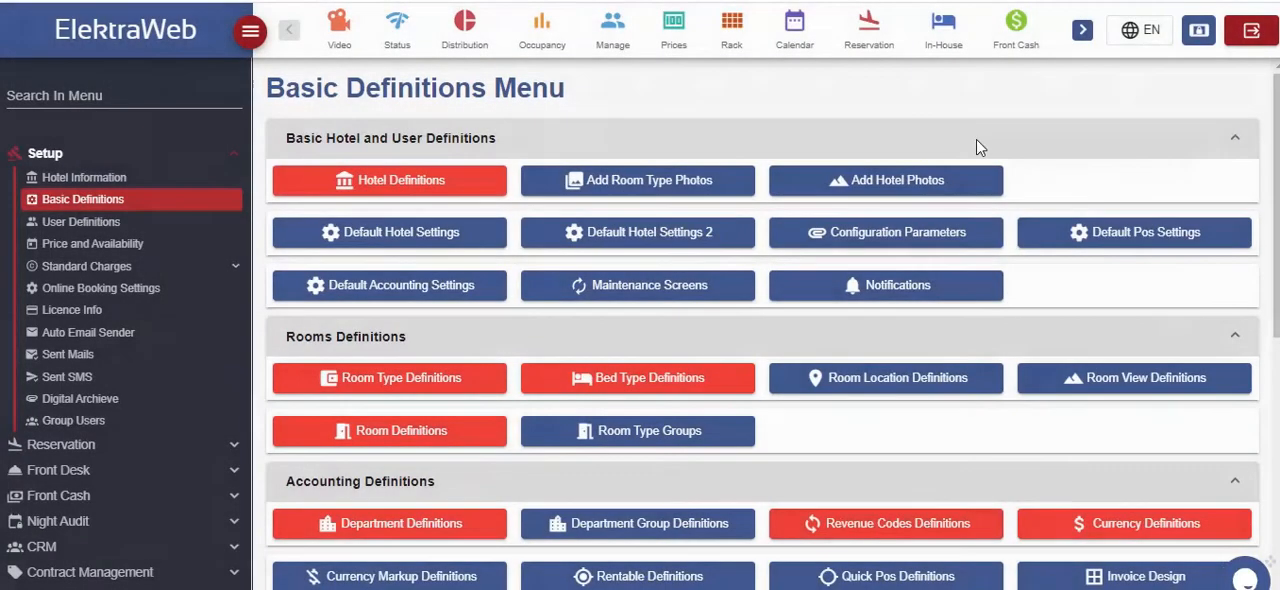
pyautogui.click(1222, 44)
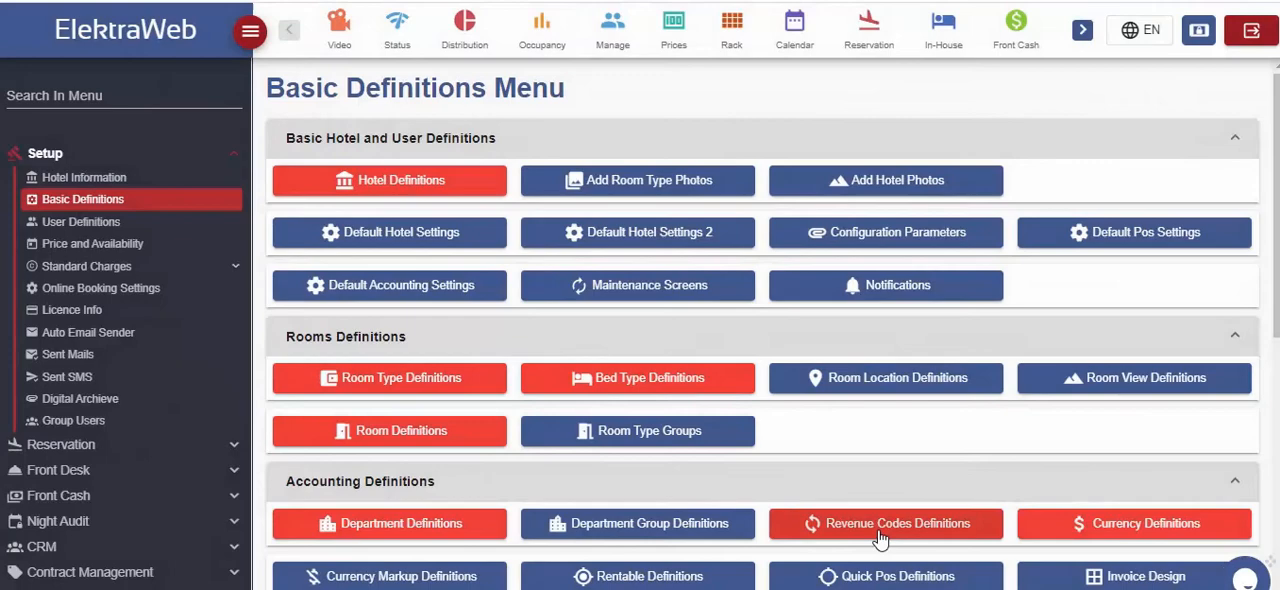
# Add Australia Dollar (AUD) to the hotel's currency definitions and save it
pyautogui.click(1084, 531)
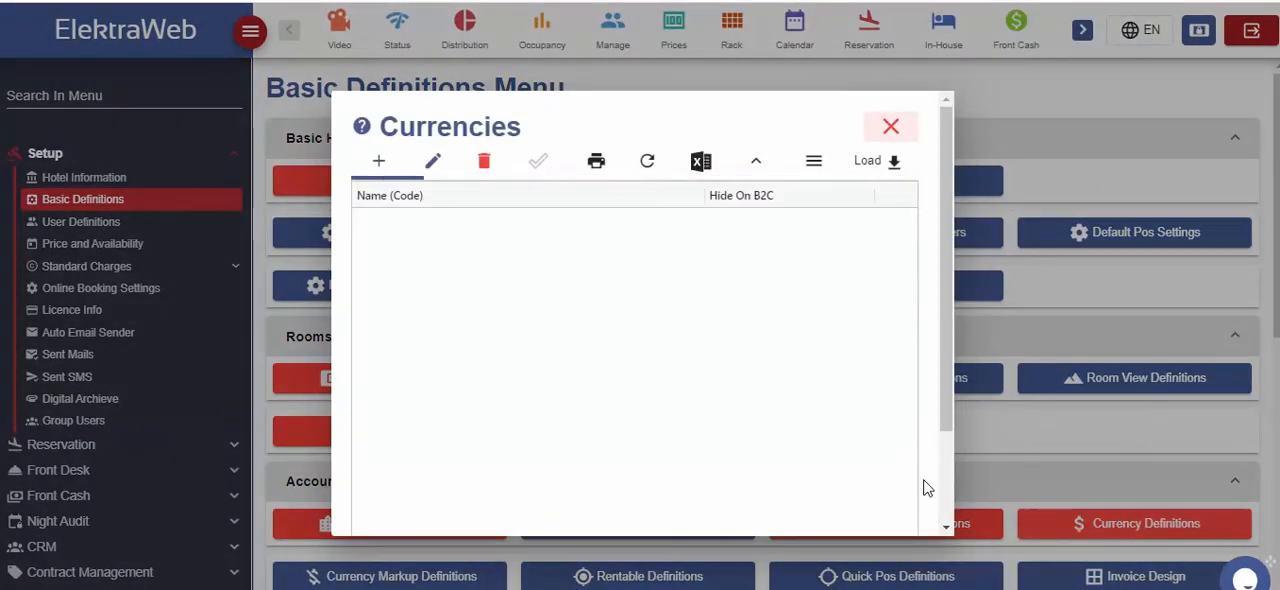
pyautogui.click(383, 165)
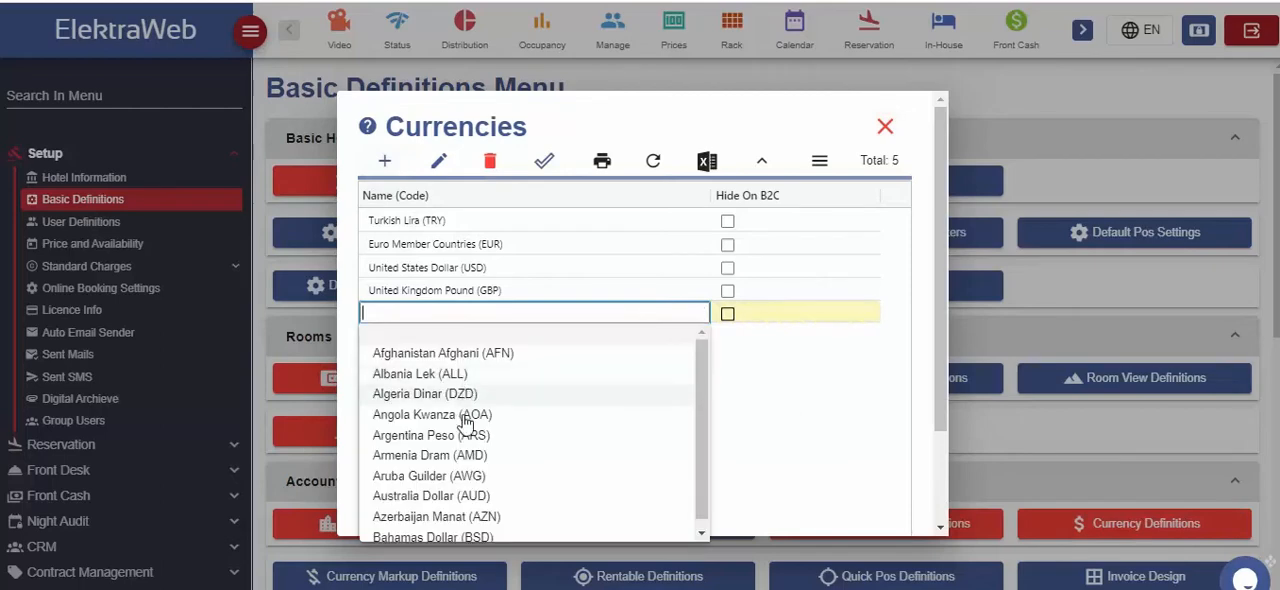
pyautogui.click(460, 498)
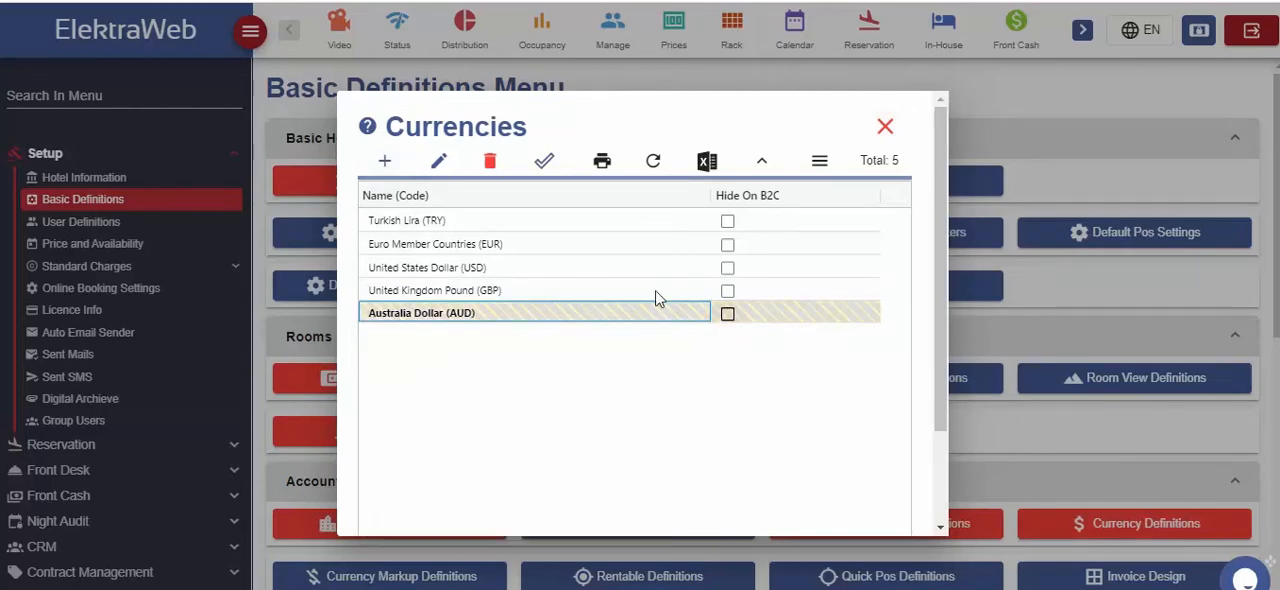
pyautogui.click(544, 160)
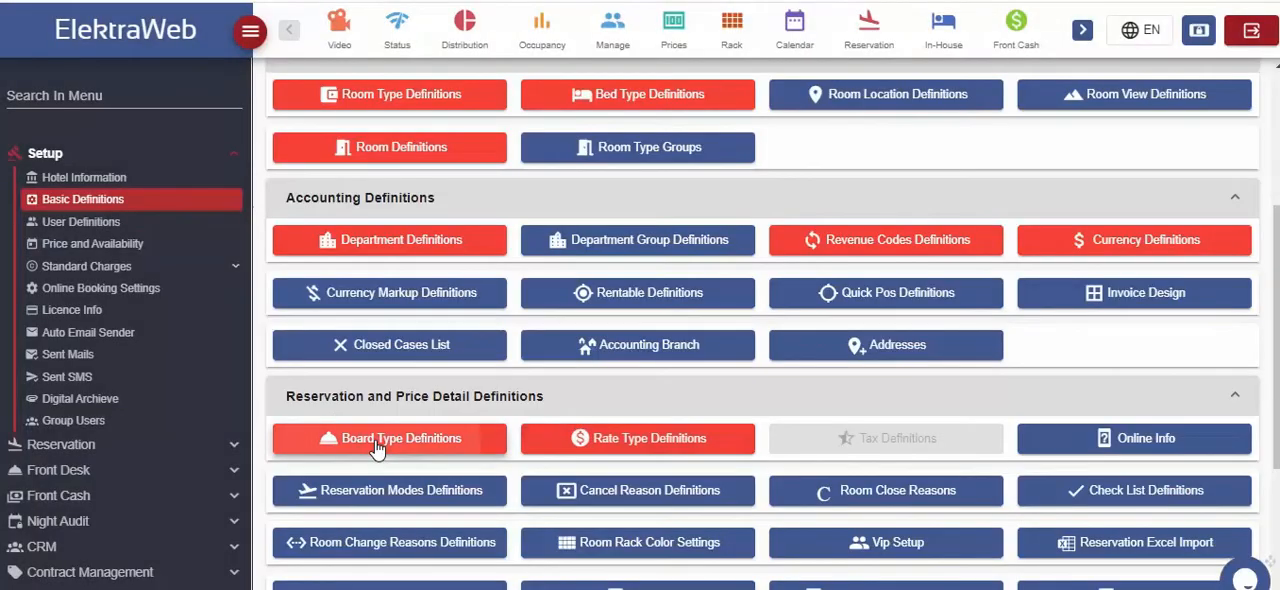
# Start a new board type in the board type definitions, named Room Only with code RO
pyautogui.click(376, 449)
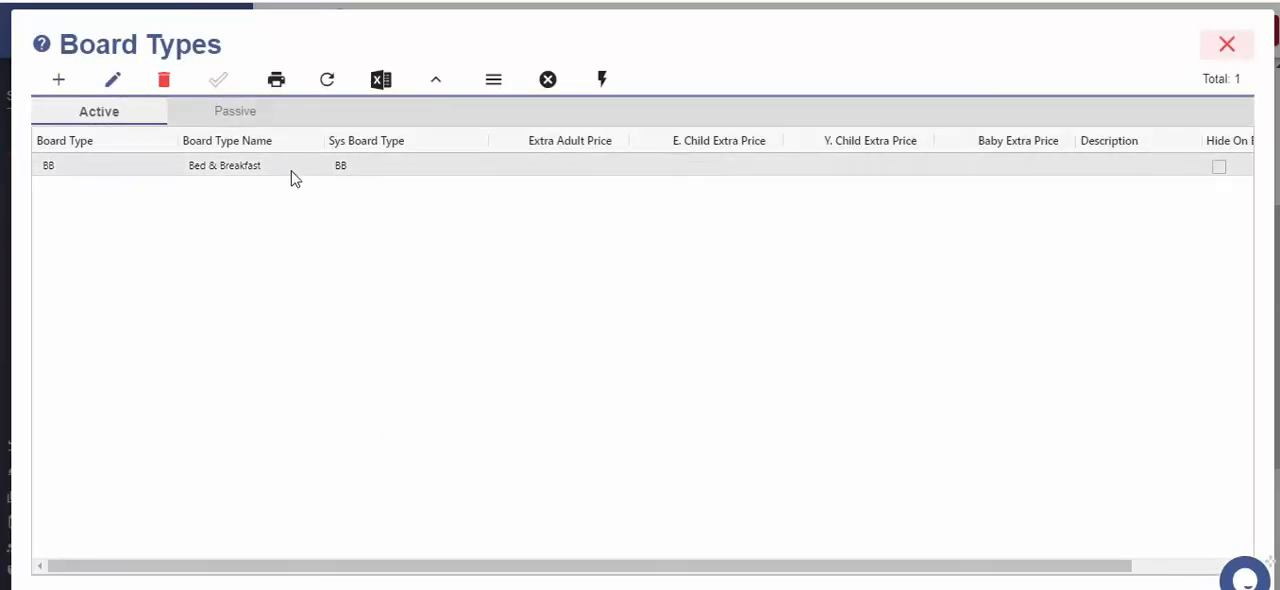
pyautogui.click(60, 80)
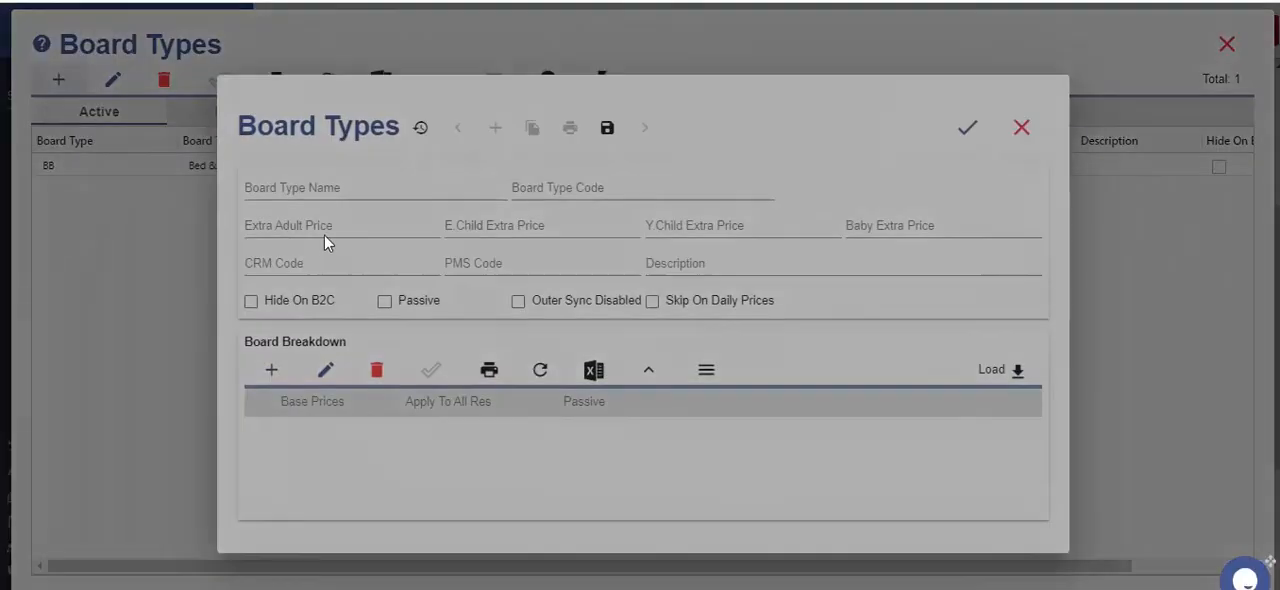
pyautogui.click(333, 186)
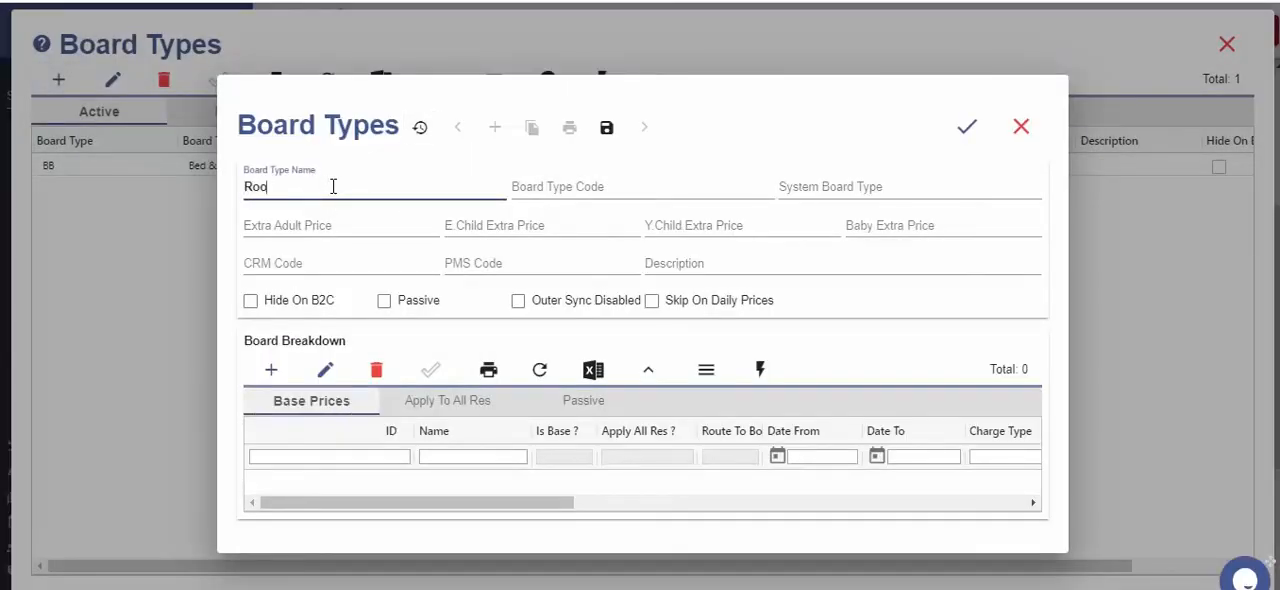
pyautogui.write('Room Only')
pyautogui.press('Tab')
pyautogui.write('RO')
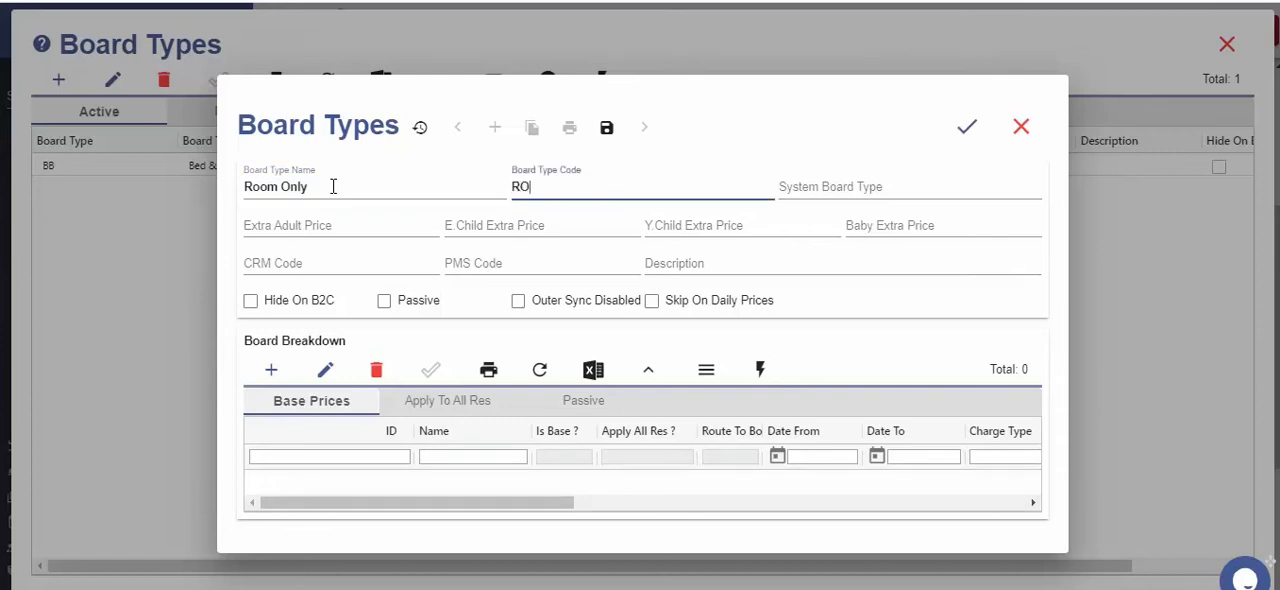
# Set the Room Only board's system board type to RO, save it and close the board types list
pyautogui.press('Tab')
pyautogui.write('R')
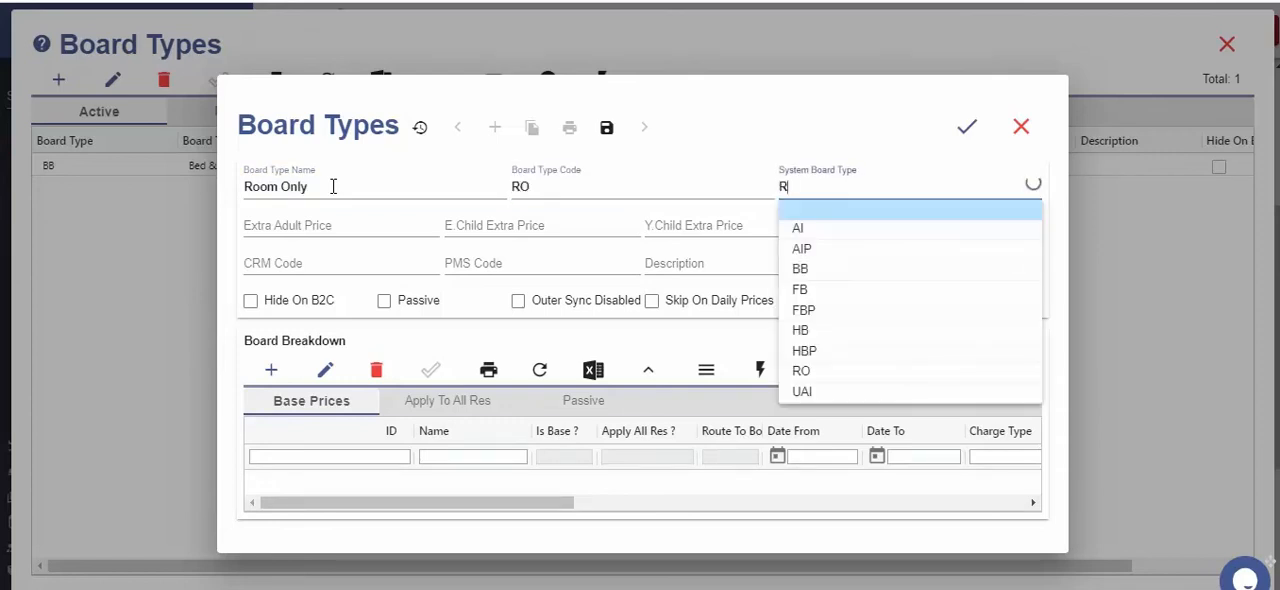
pyautogui.write('O')
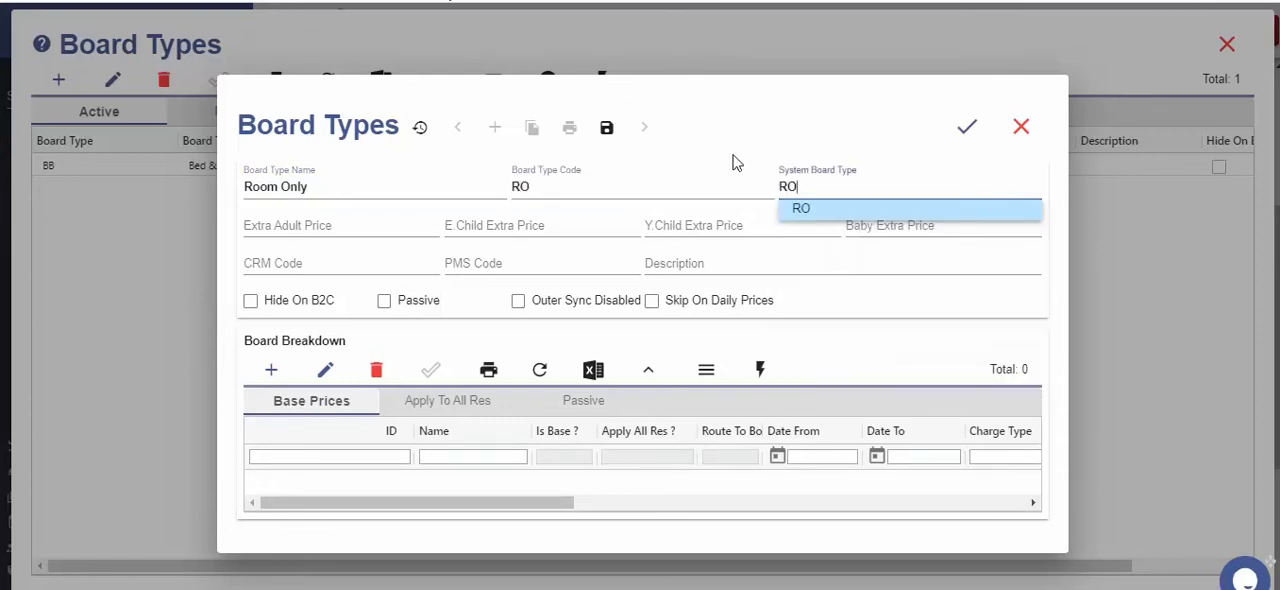
pyautogui.press('Return')
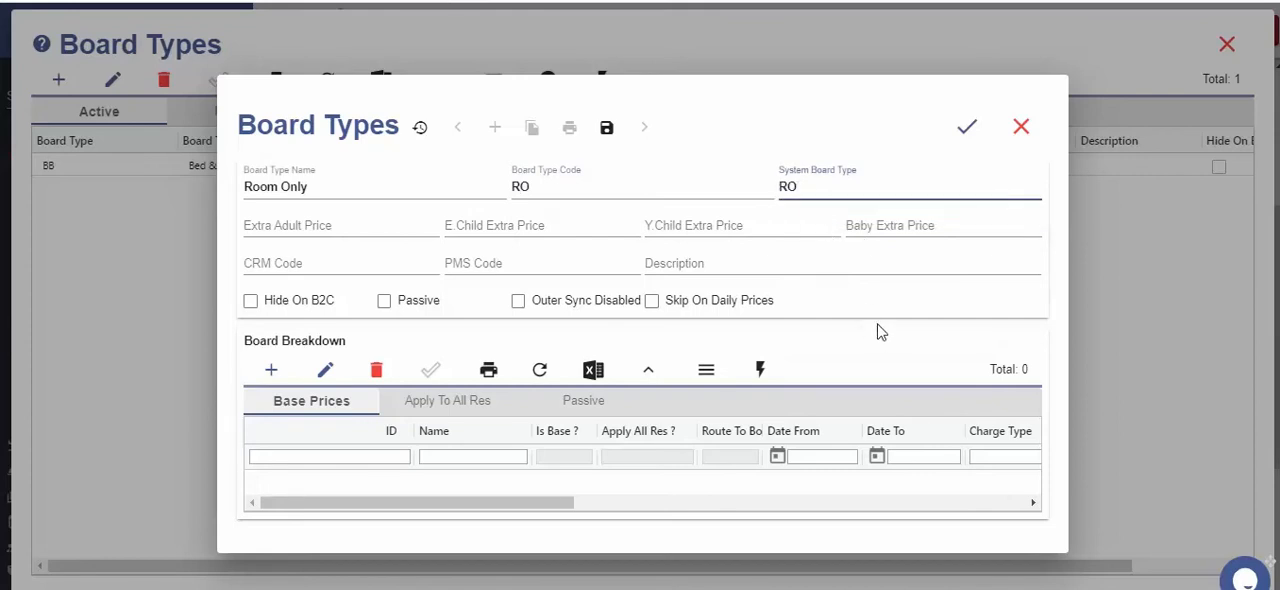
pyautogui.click(968, 127)
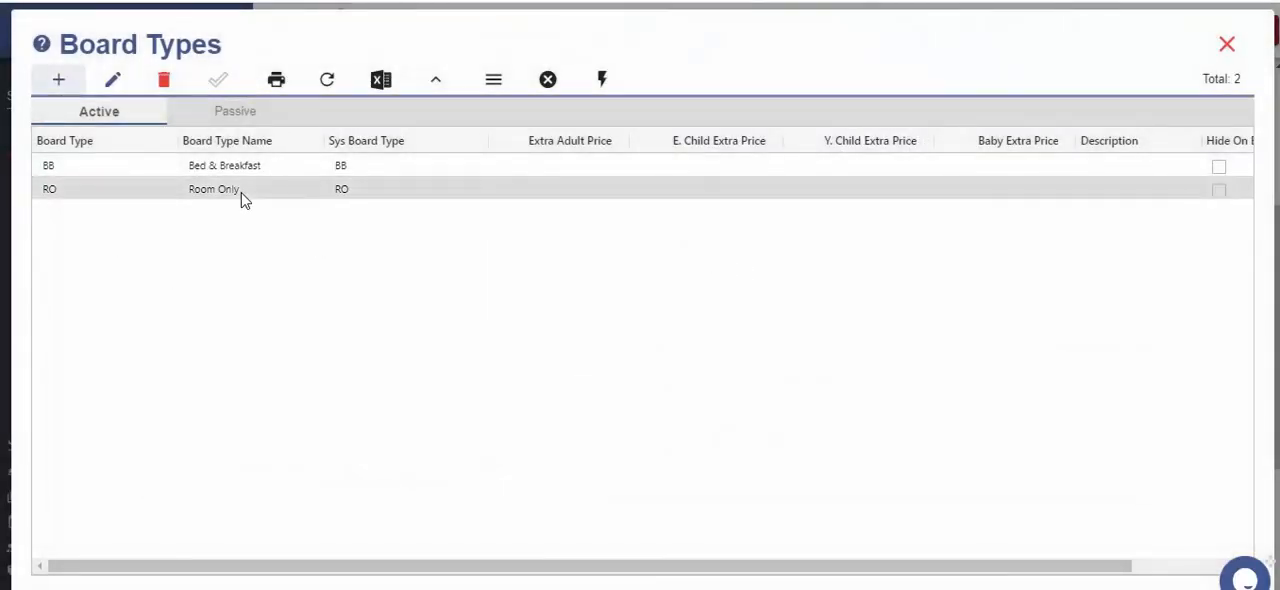
pyautogui.click(1228, 46)
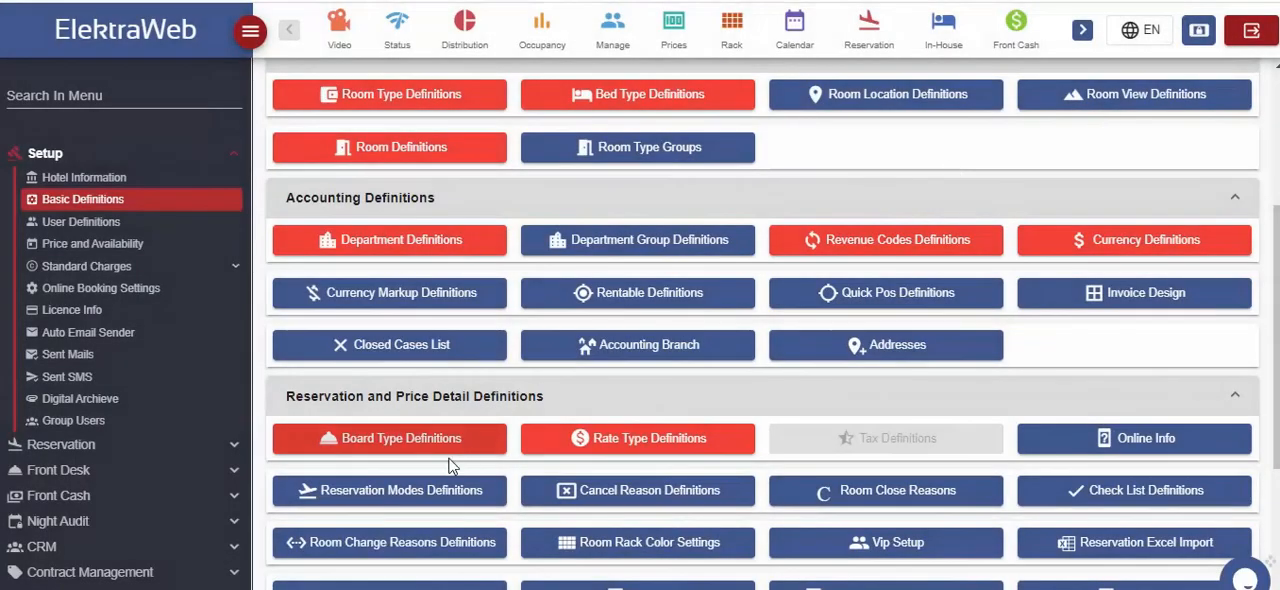
# Add a rate type with code Refundable, price factor 1 and cancellation possible in the rate type definitions, and save it
pyautogui.click(650, 440)
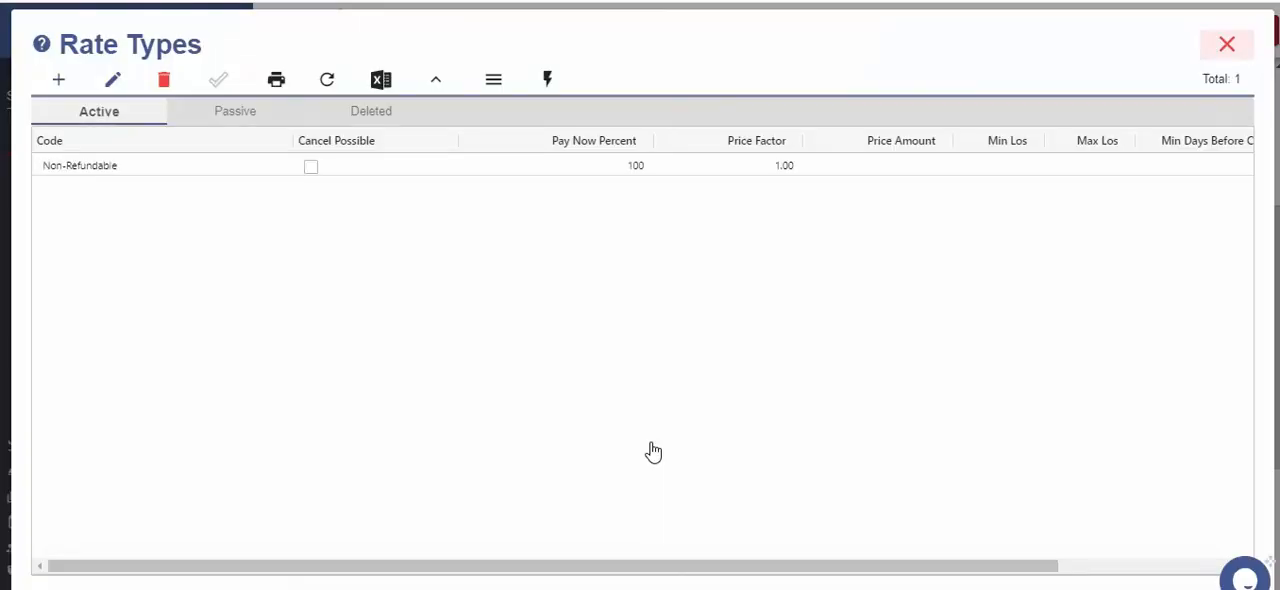
pyautogui.click(59, 84)
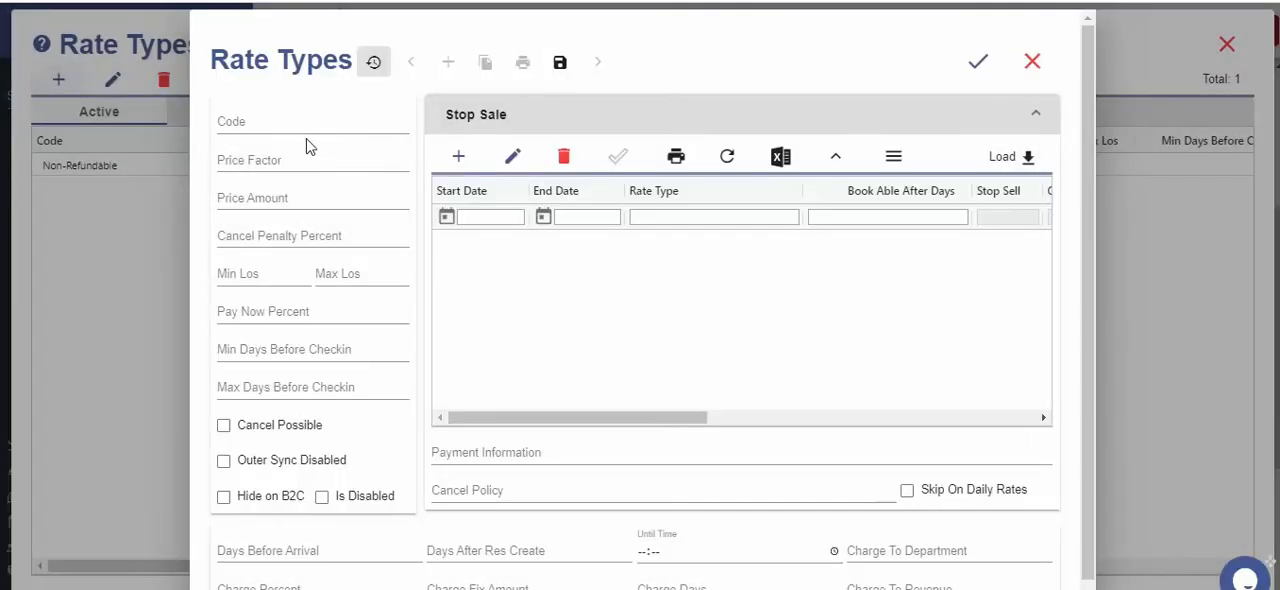
pyautogui.click(293, 128)
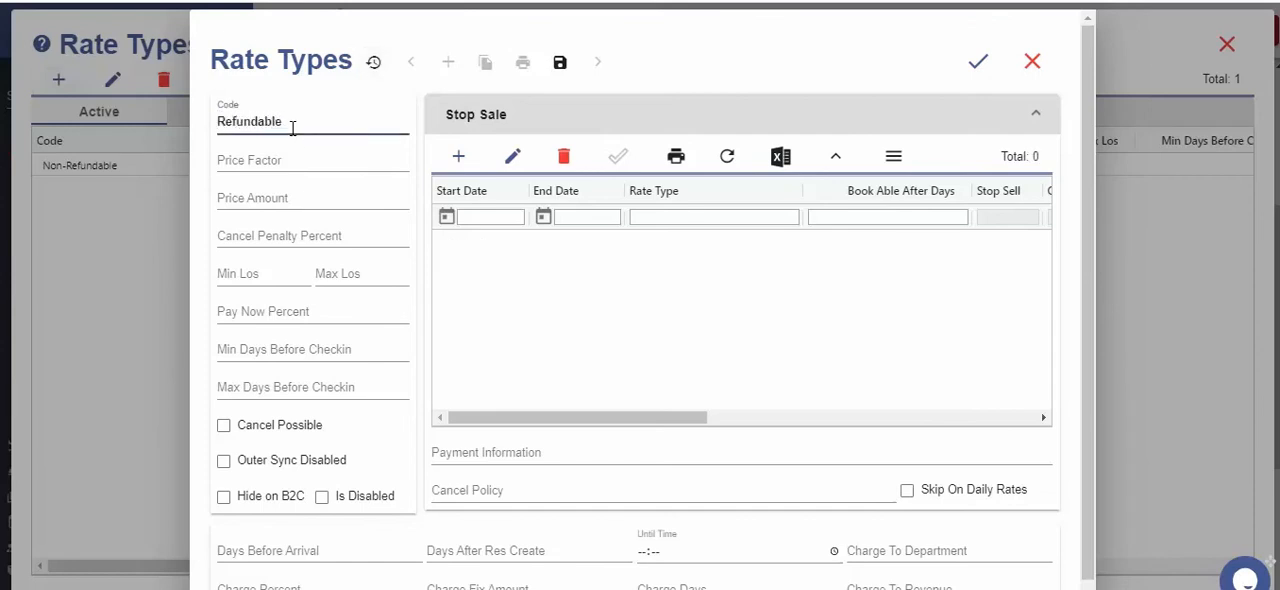
pyautogui.click(300, 158)
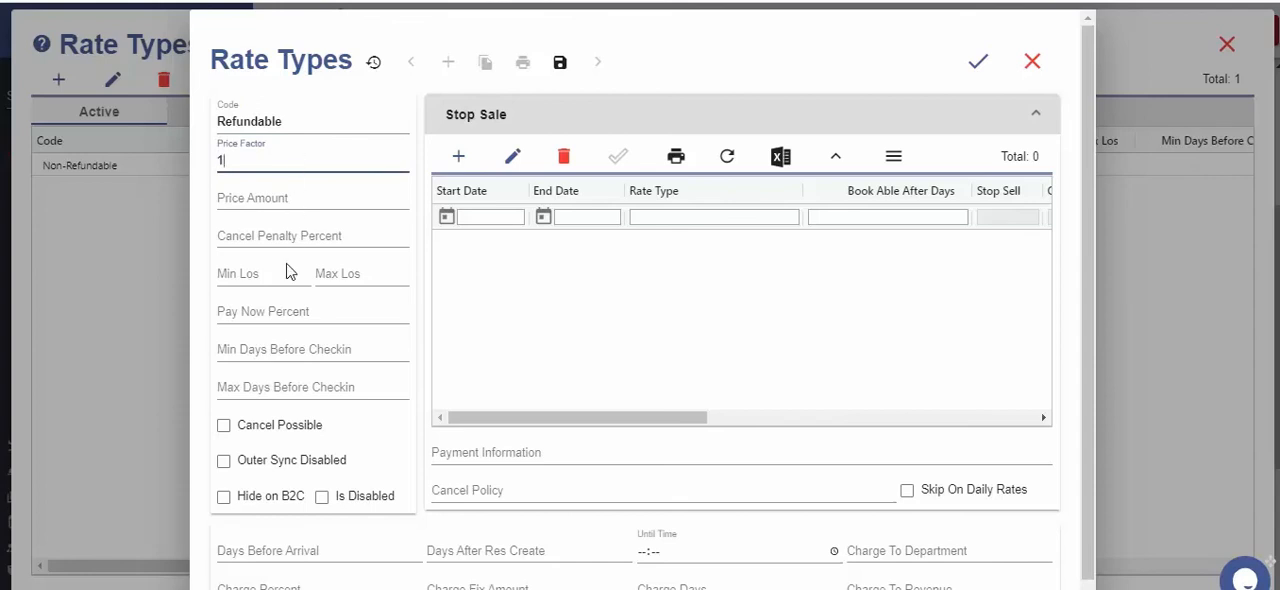
pyautogui.click(223, 426)
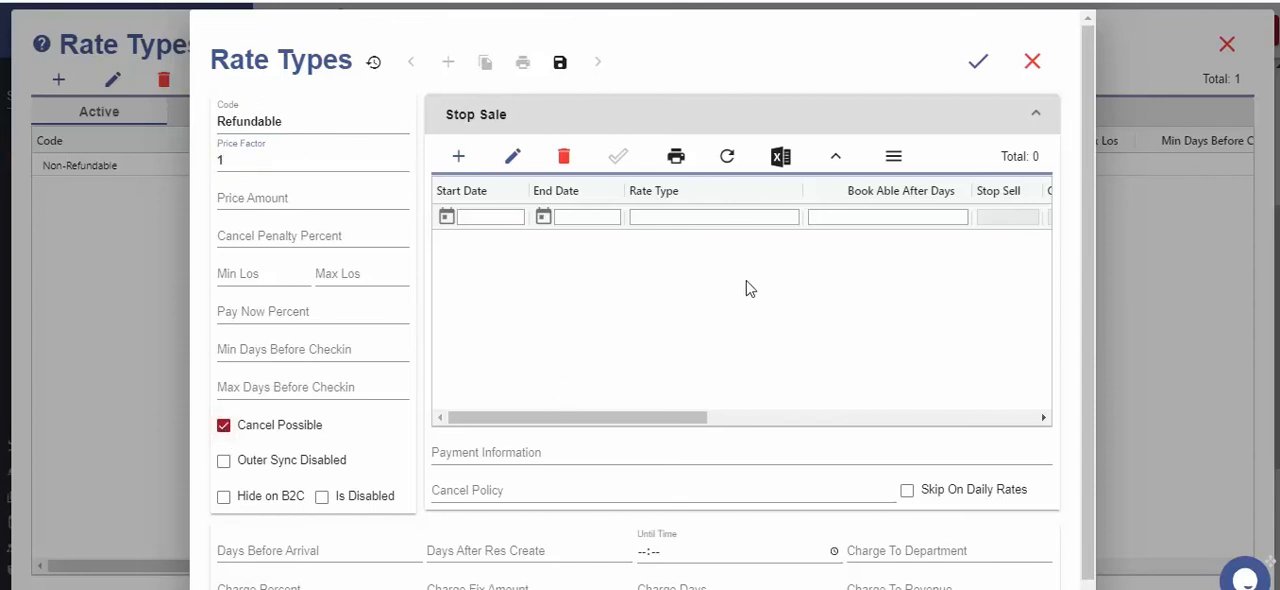
pyautogui.click(978, 62)
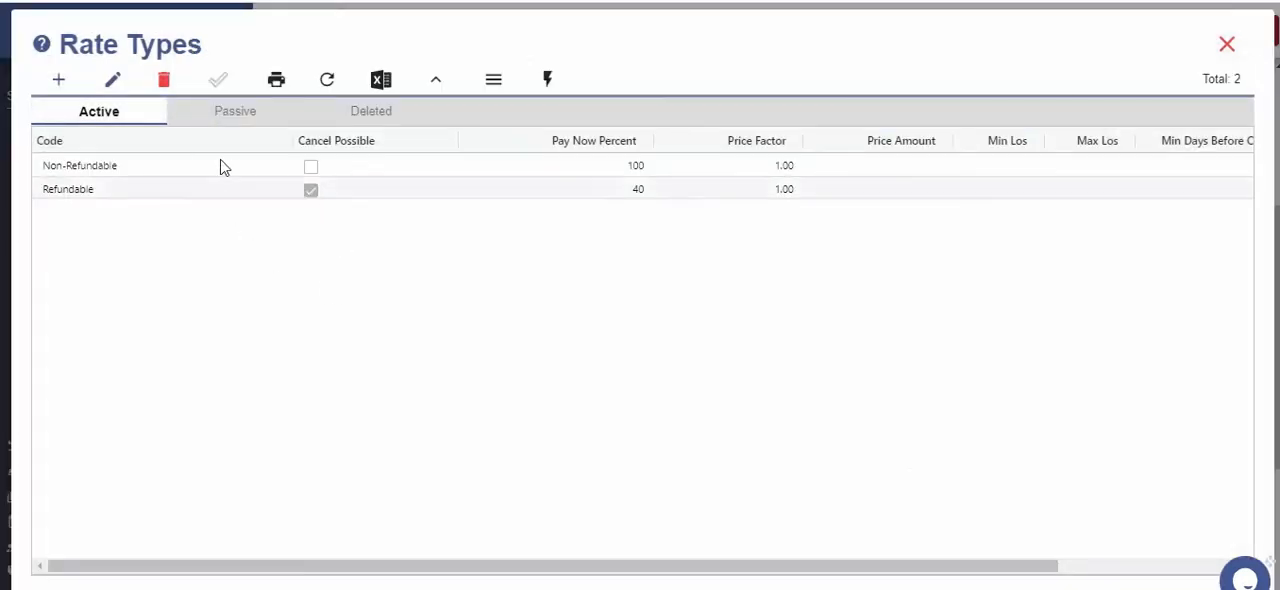
# Set the Non-Refundable rate type's price factor to 0.90 and save it
pyautogui.doubleClick(757, 170)
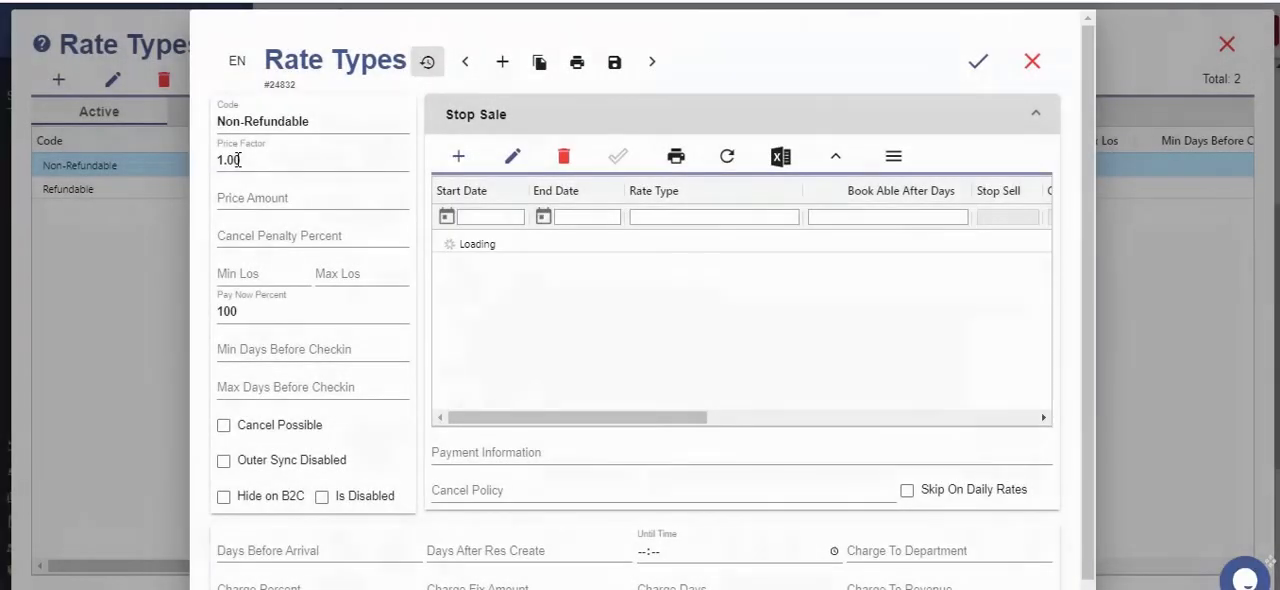
pyautogui.doubleClick(222, 162)
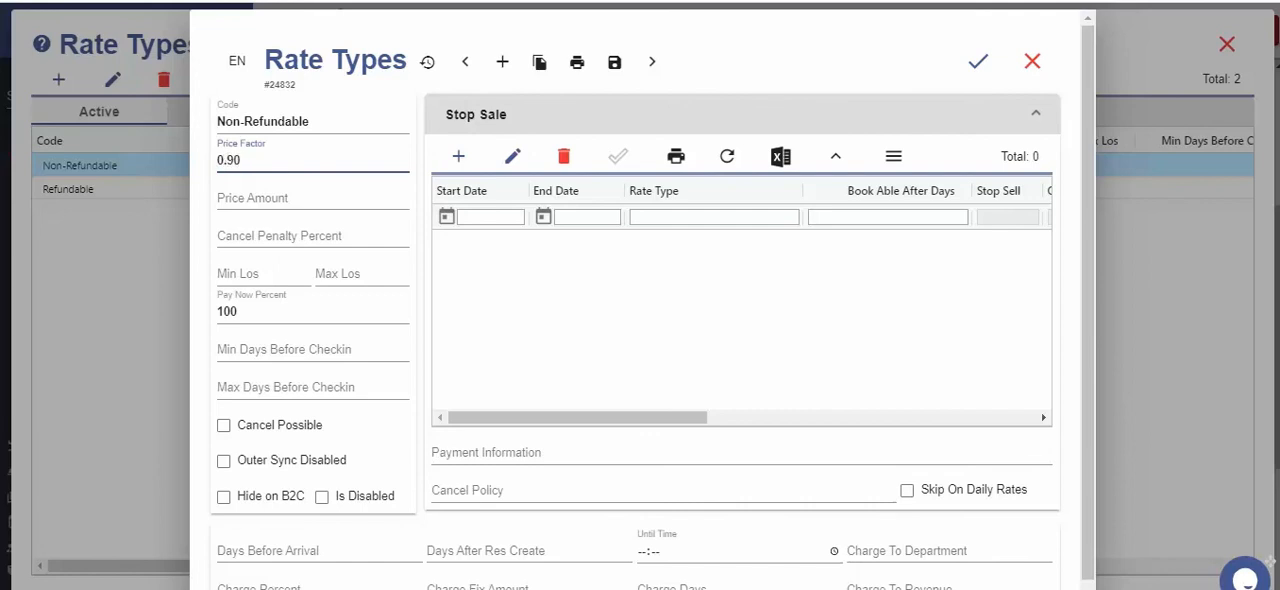
pyautogui.click(978, 63)
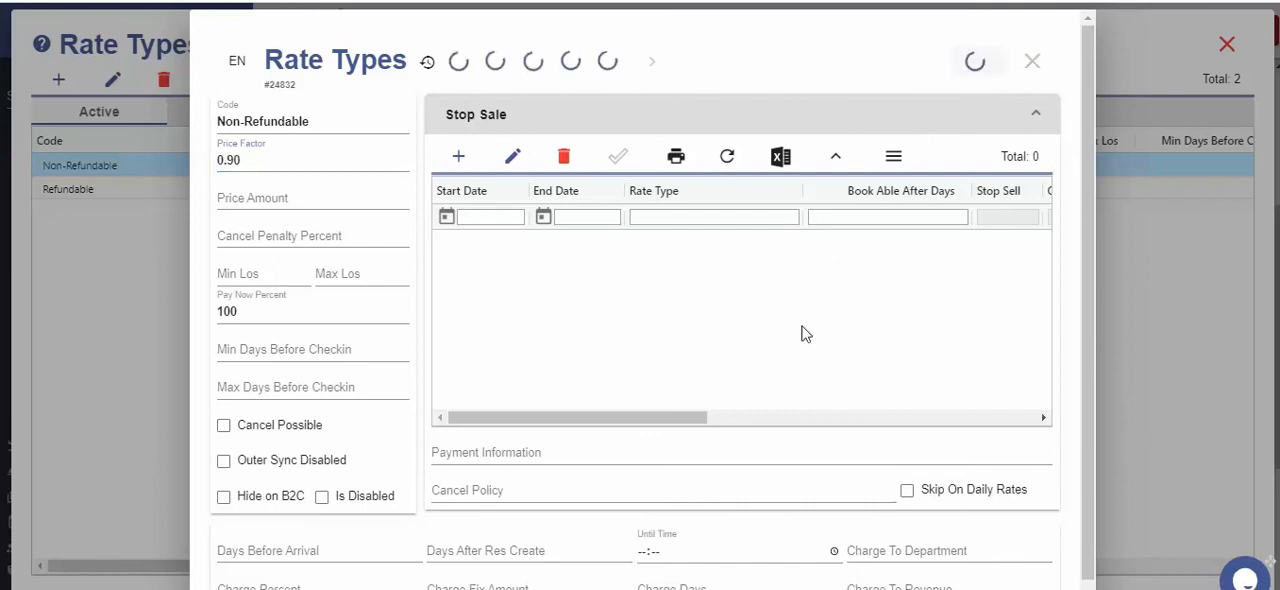